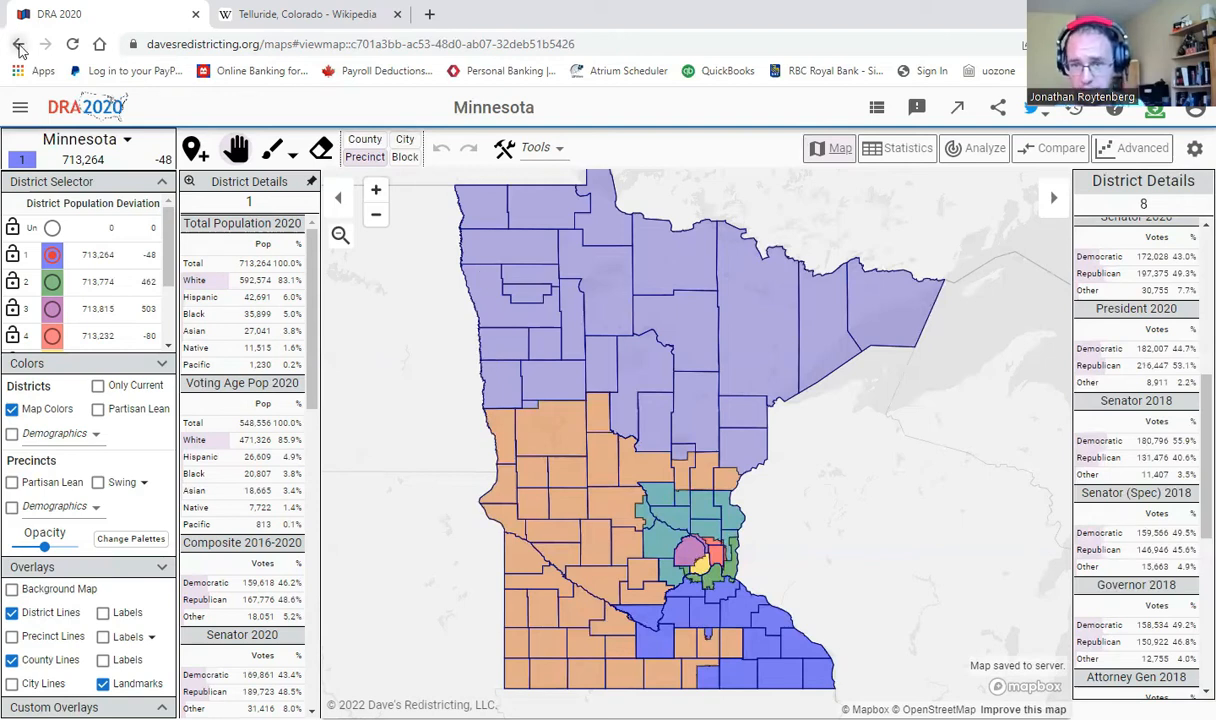
# - Switch from the Minnesota map to Wisconsin, examine its districts' election results, and select district 4 for its details
pyautogui.click(19, 45)
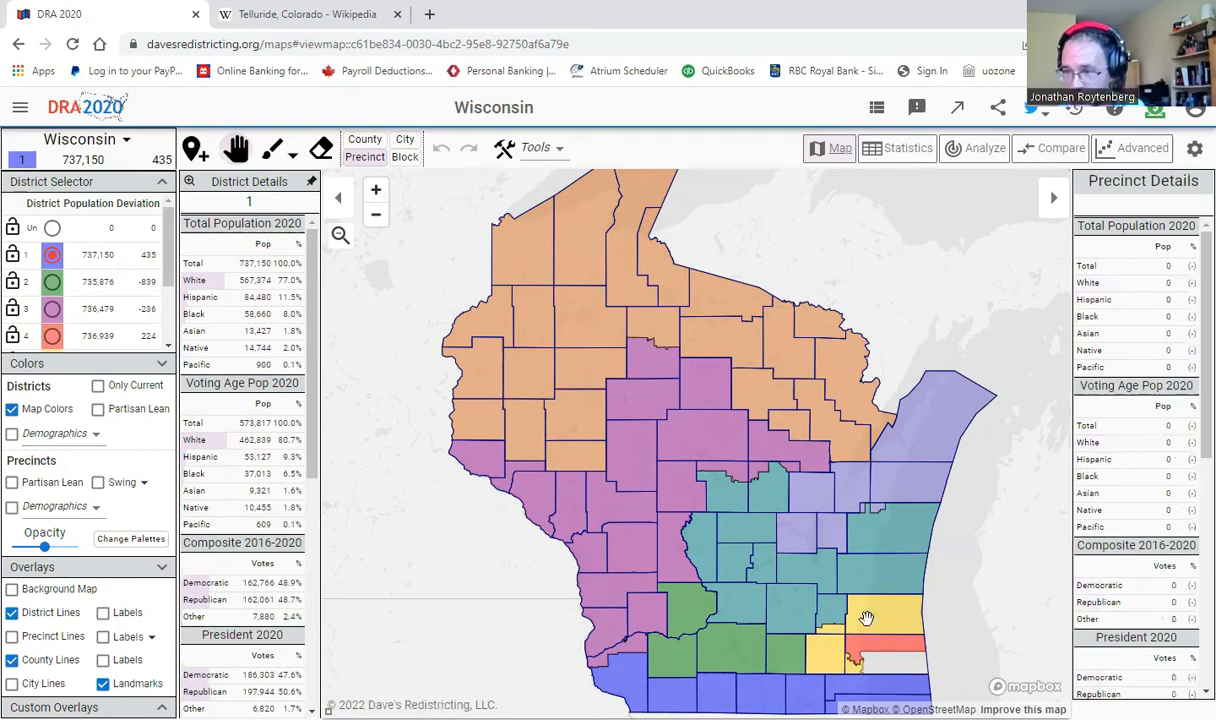
pyautogui.scroll(-5, 1150, 505)
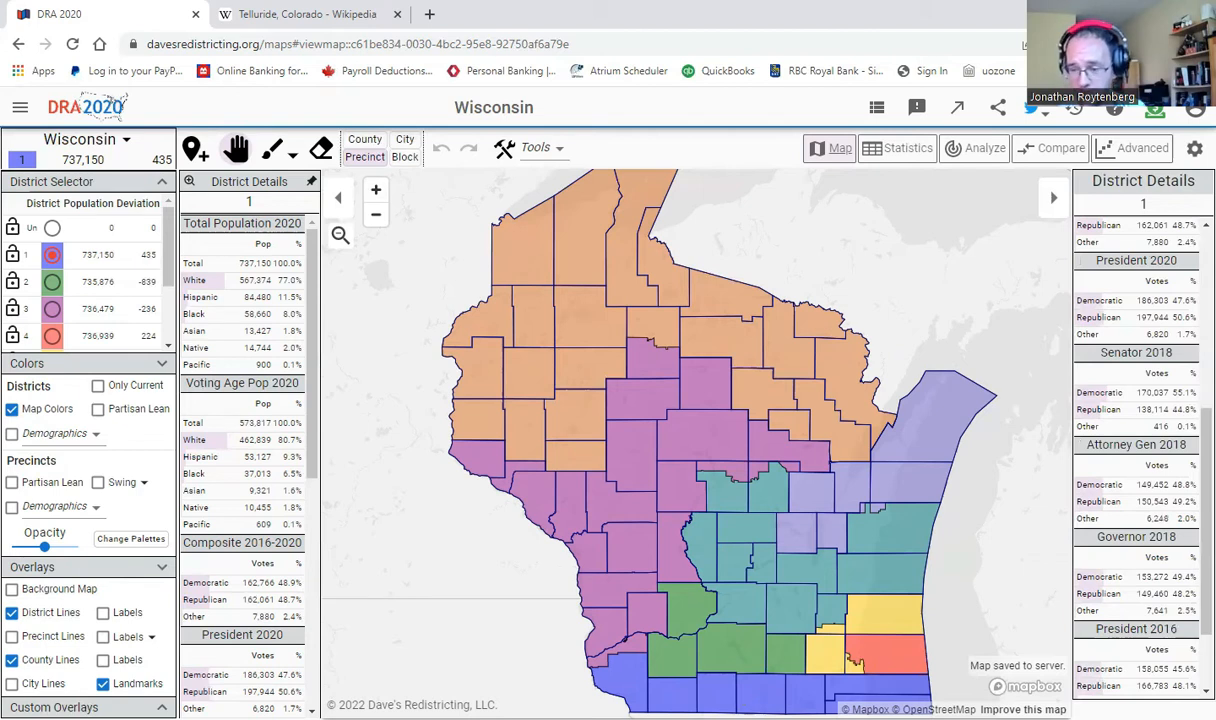
pyautogui.moveTo(731, 646)
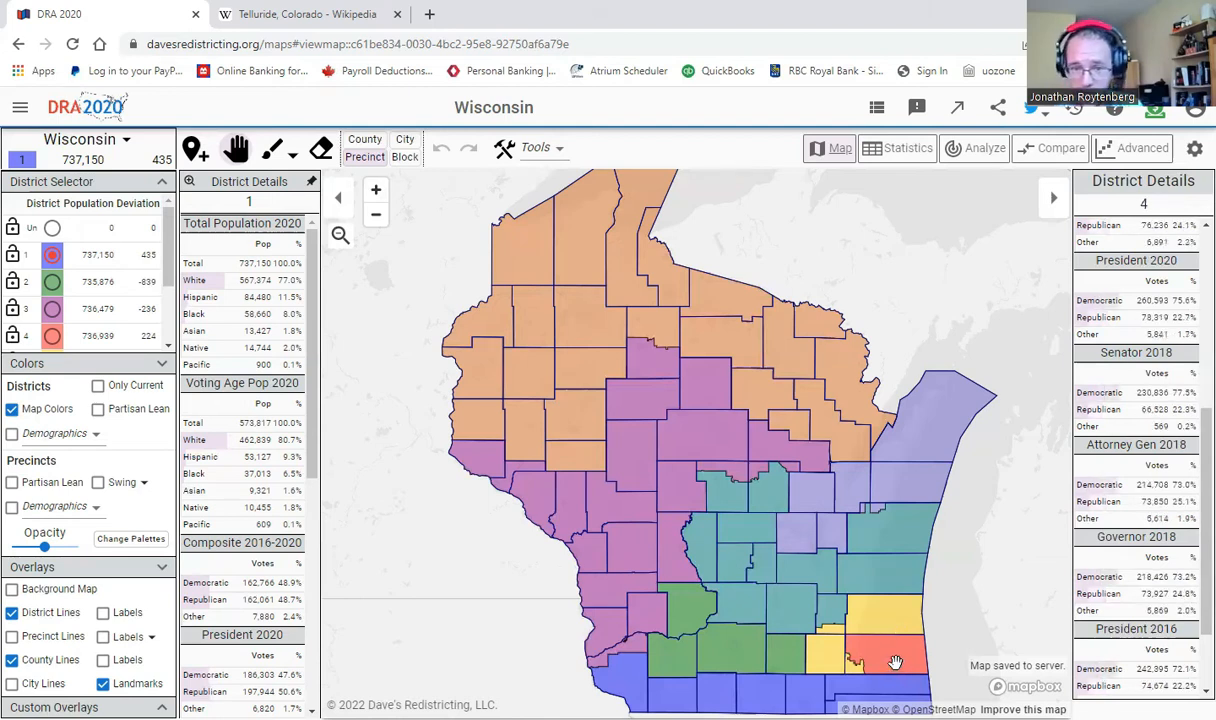
pyautogui.click(52, 337)
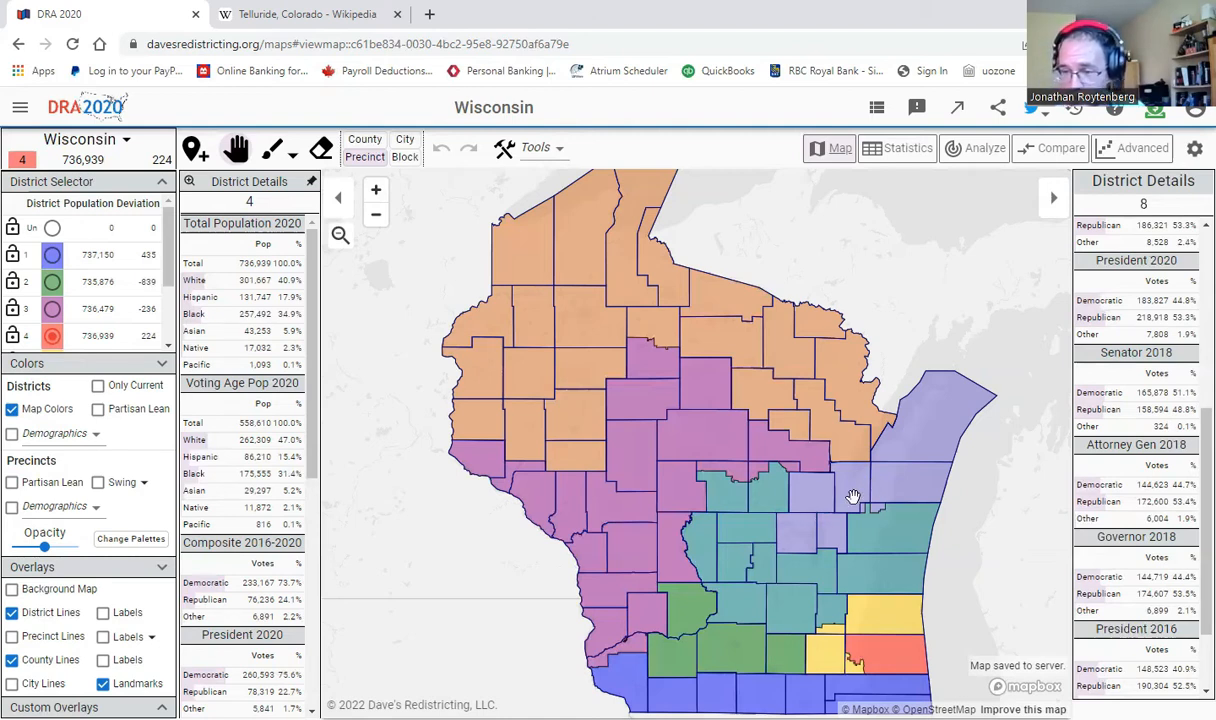
# - Switch to the Missouri map and examine the demographics and election results of its districts, including the St. Louis and Kansas City areas
pyautogui.click(22, 46)
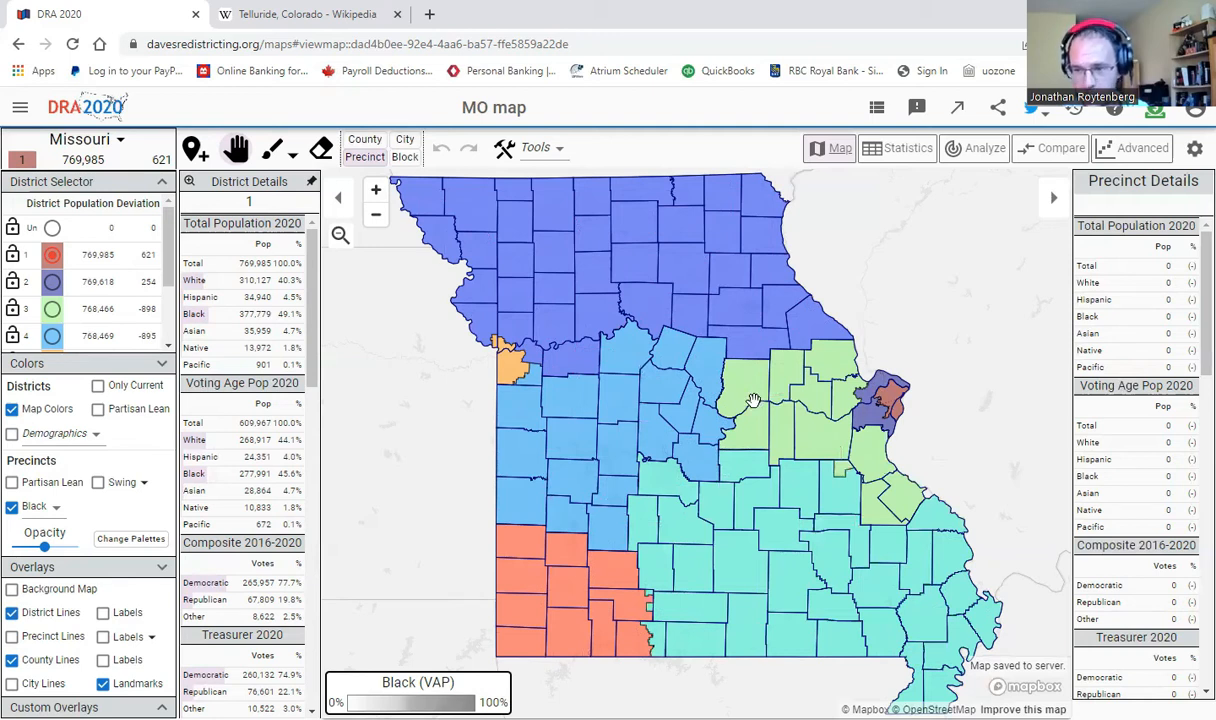
pyautogui.click(802, 403)
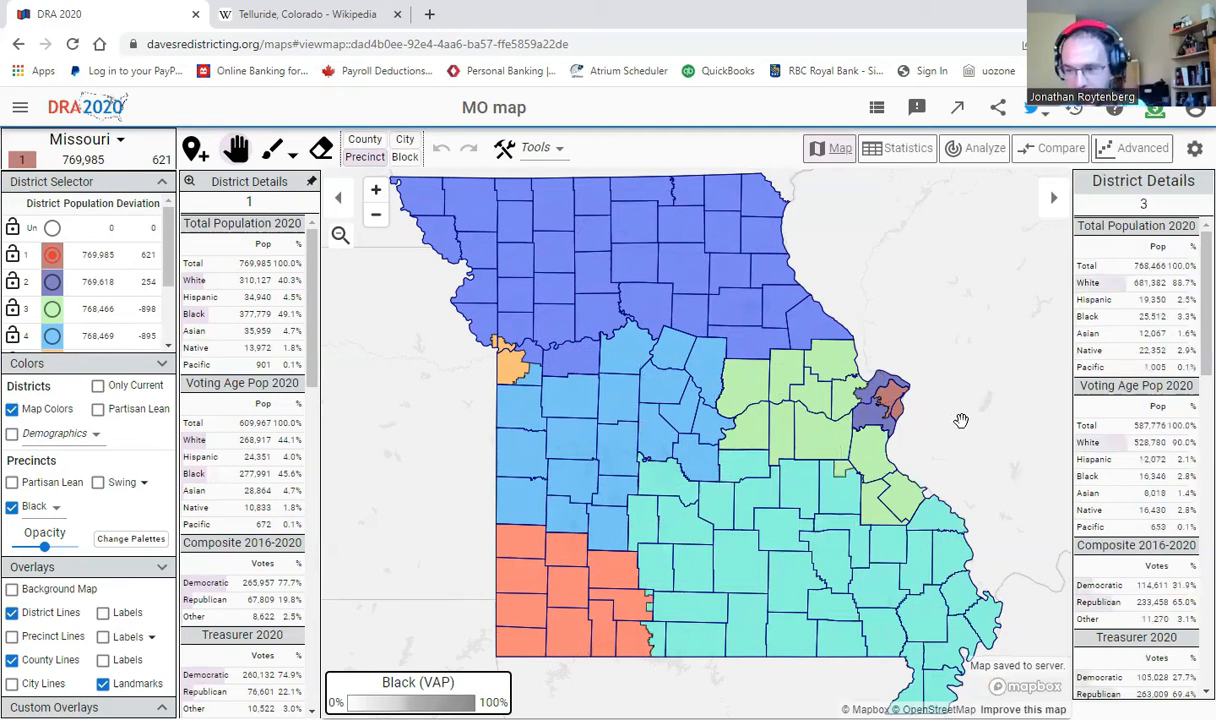
pyautogui.click(891, 390)
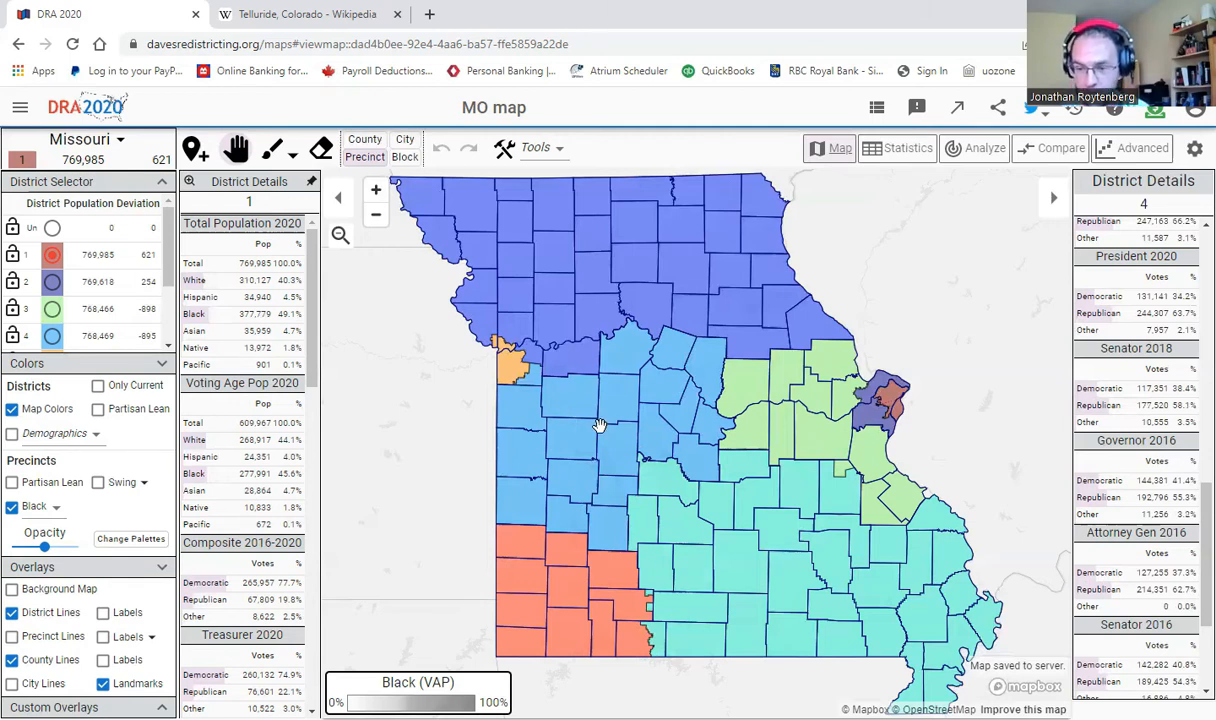
pyautogui.click(510, 367)
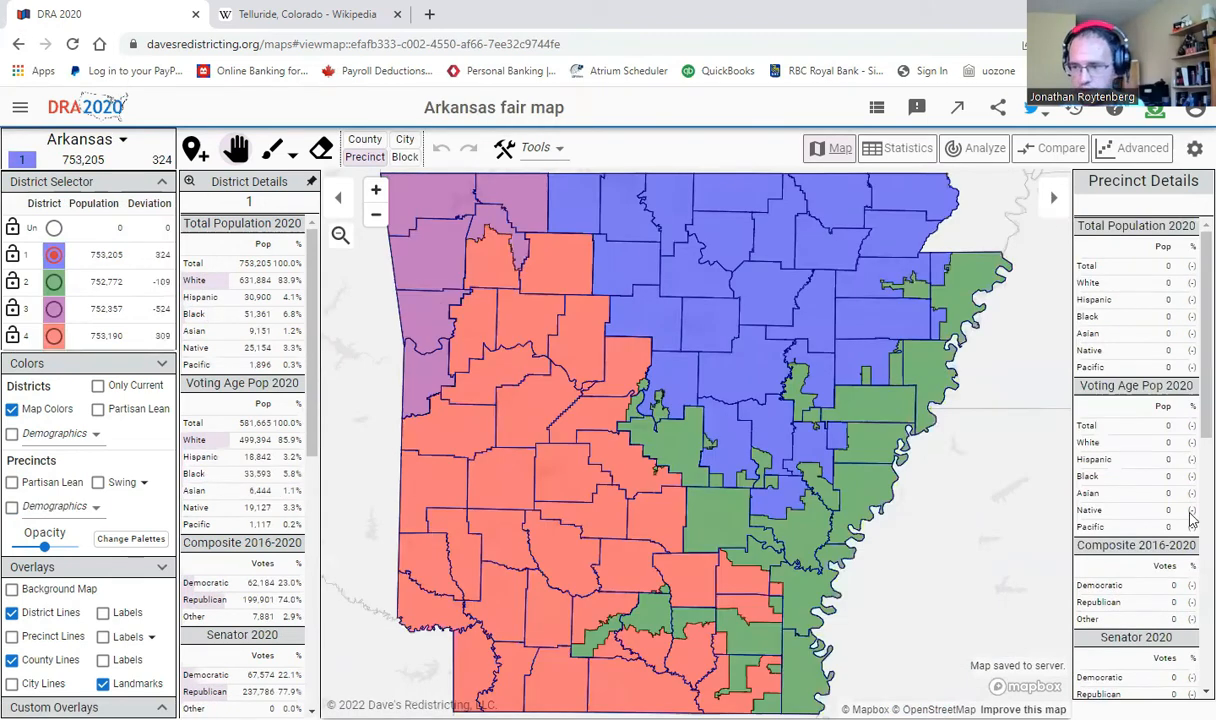
# - Examine the election categories in the details of the Arkansas fair map and leave that map
pyautogui.scroll(-5, 1190, 512)
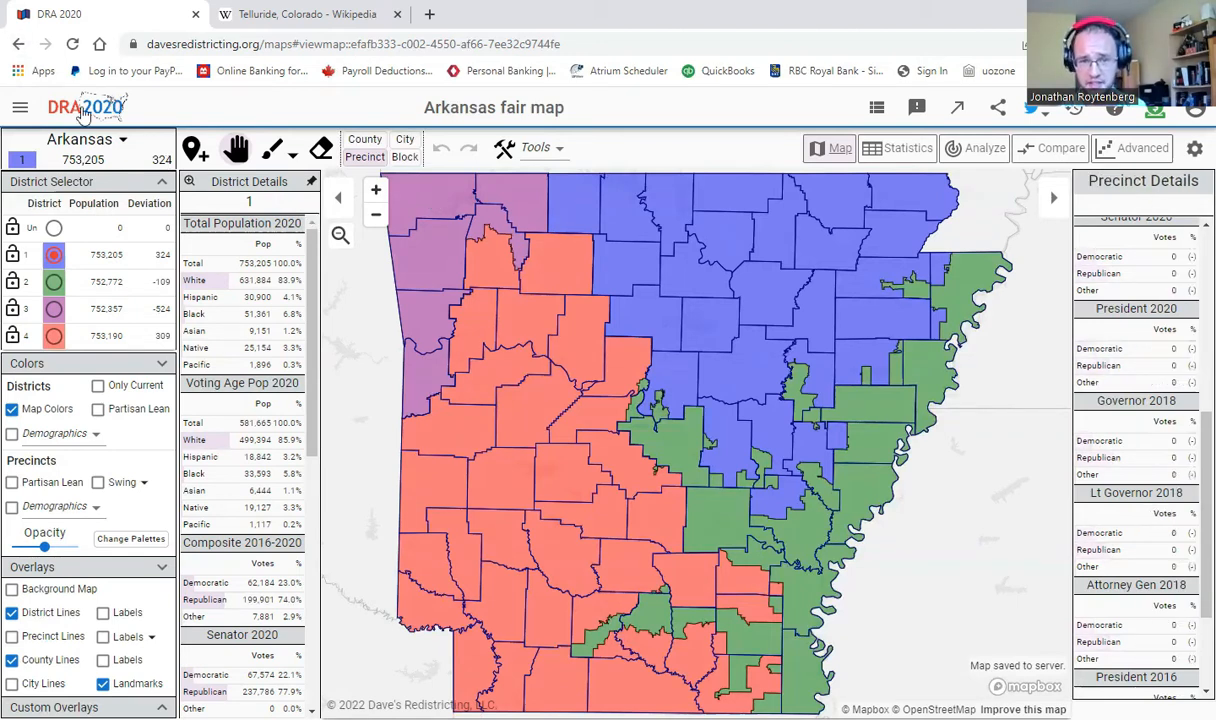
pyautogui.click(19, 45)
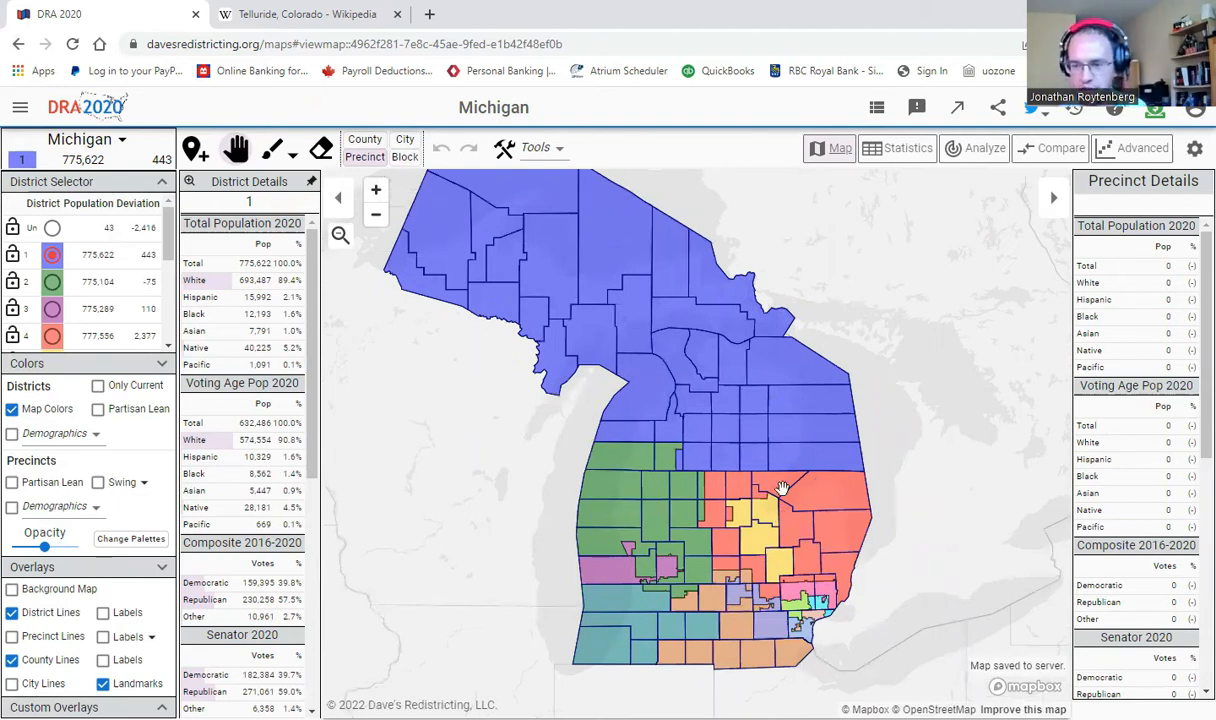
# - Review the population and election results of Michigan's northern, western and central districts on the statewide map
pyautogui.moveTo(782, 529); pyautogui.dragTo(804, 539)
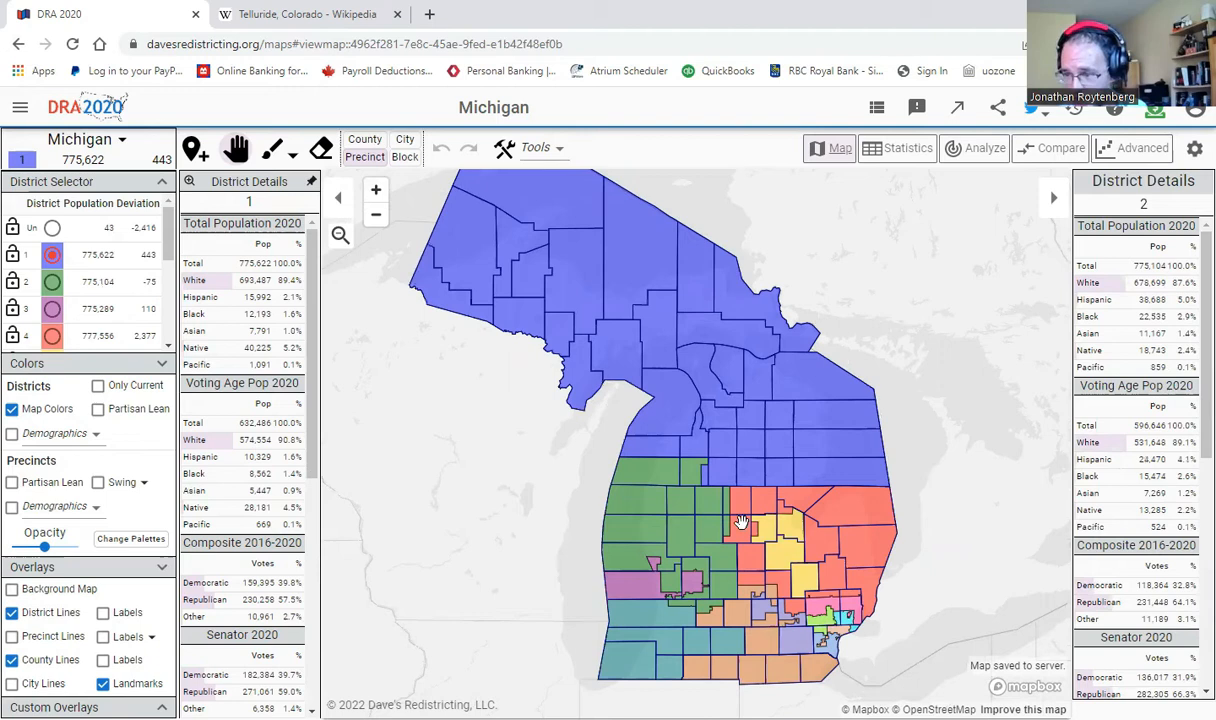
pyautogui.scroll(-4, 1190, 535)
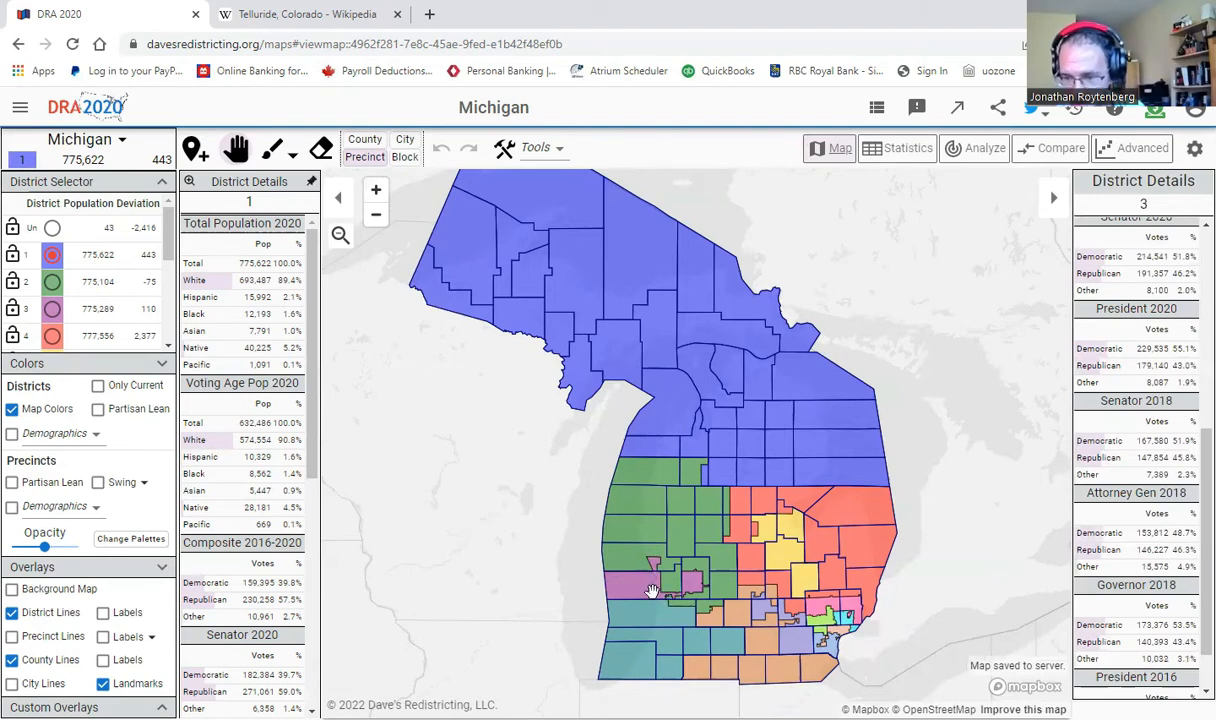
pyautogui.moveTo(645, 585); pyautogui.dragTo(634, 567)
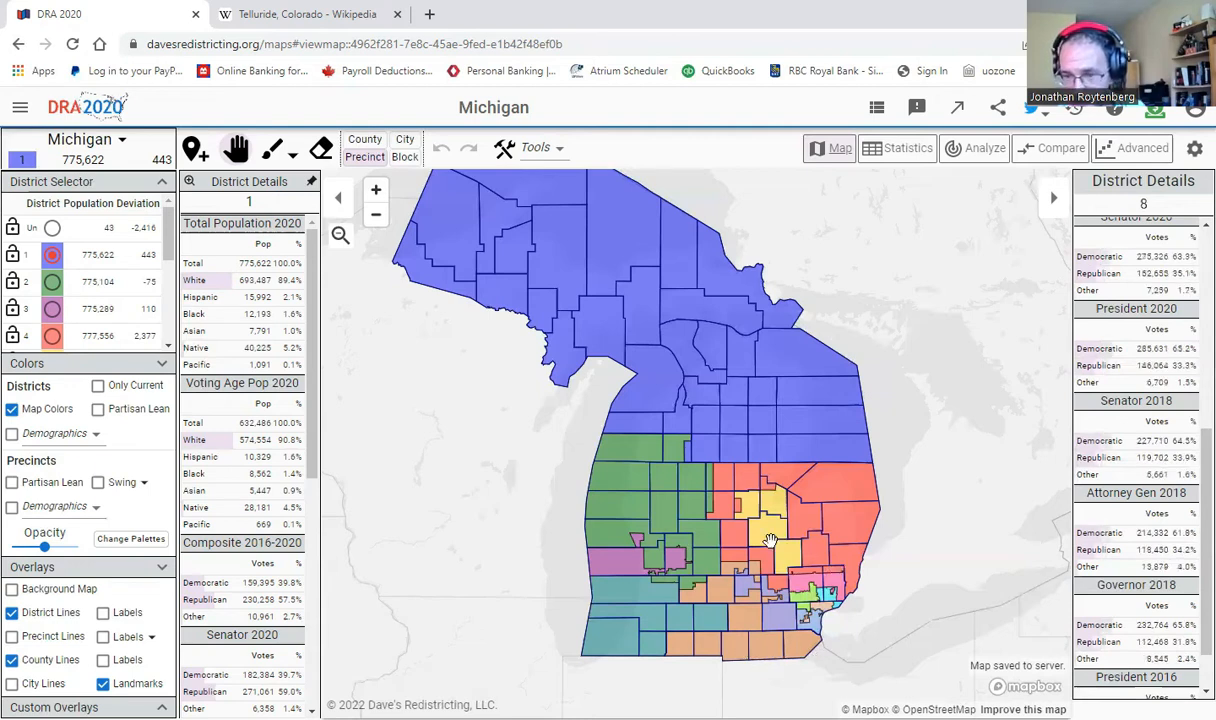
pyautogui.moveTo(770, 540); pyautogui.dragTo(706, 512)
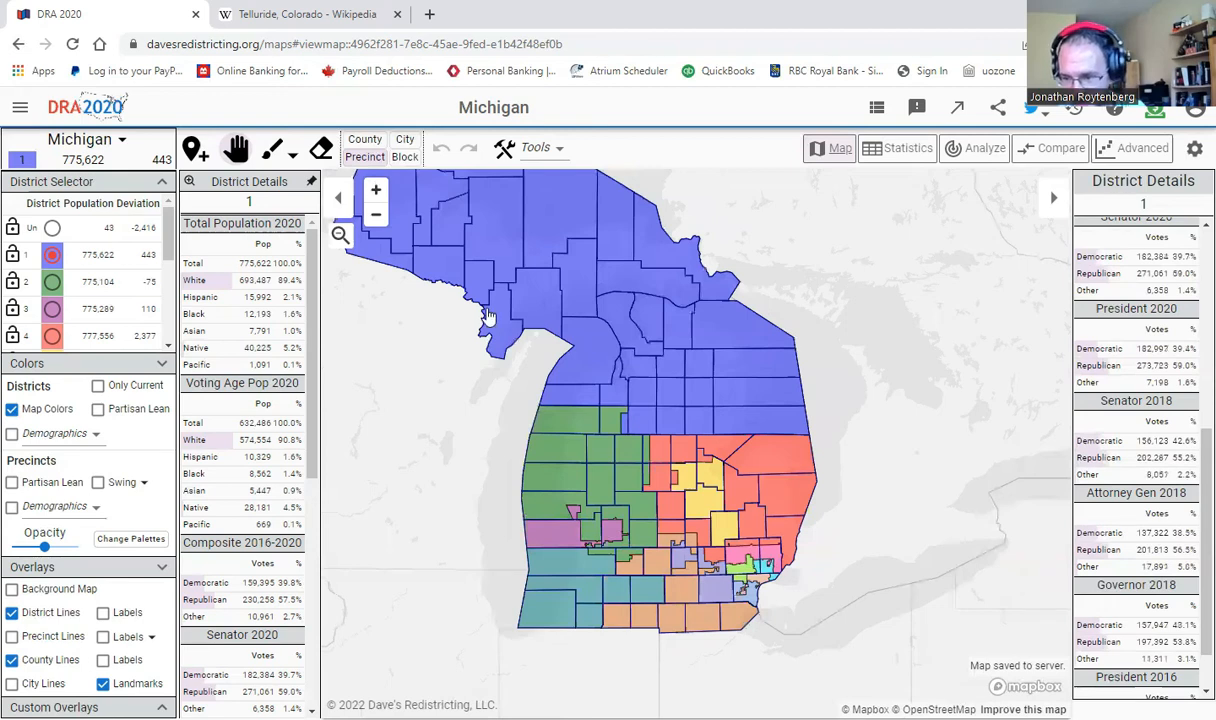
# - Examine the election results of Michigan's districts 5, 9 and 12 in the centre and southeast of the state
pyautogui.scroll(2, 746, 383)
pyautogui.scroll(2, 738, 364)
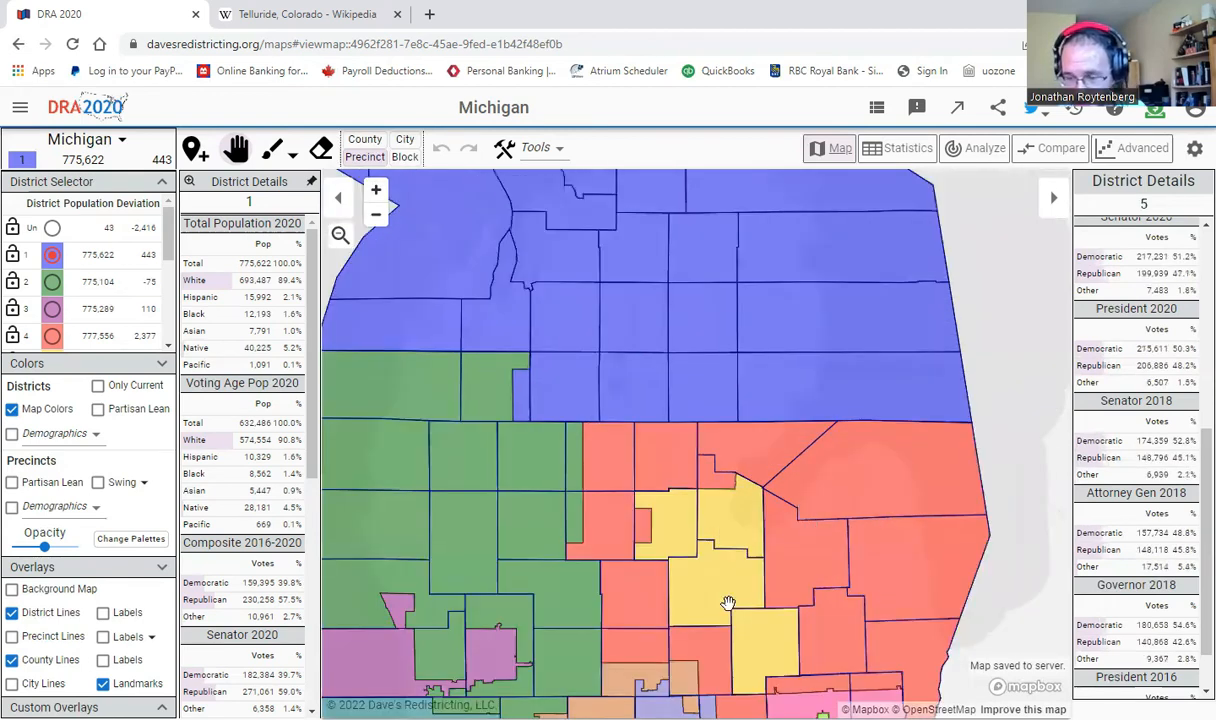
pyautogui.moveTo(728, 603); pyautogui.dragTo(657, 419)
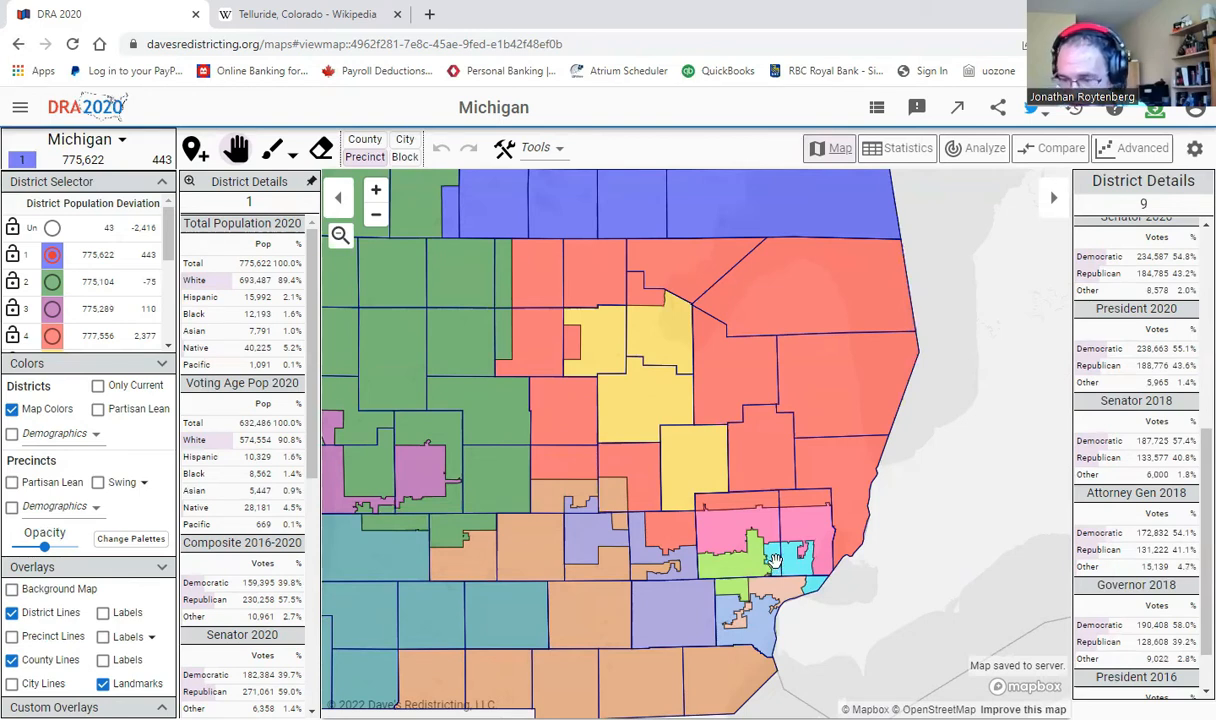
pyautogui.moveTo(777, 566); pyautogui.dragTo(774, 560)
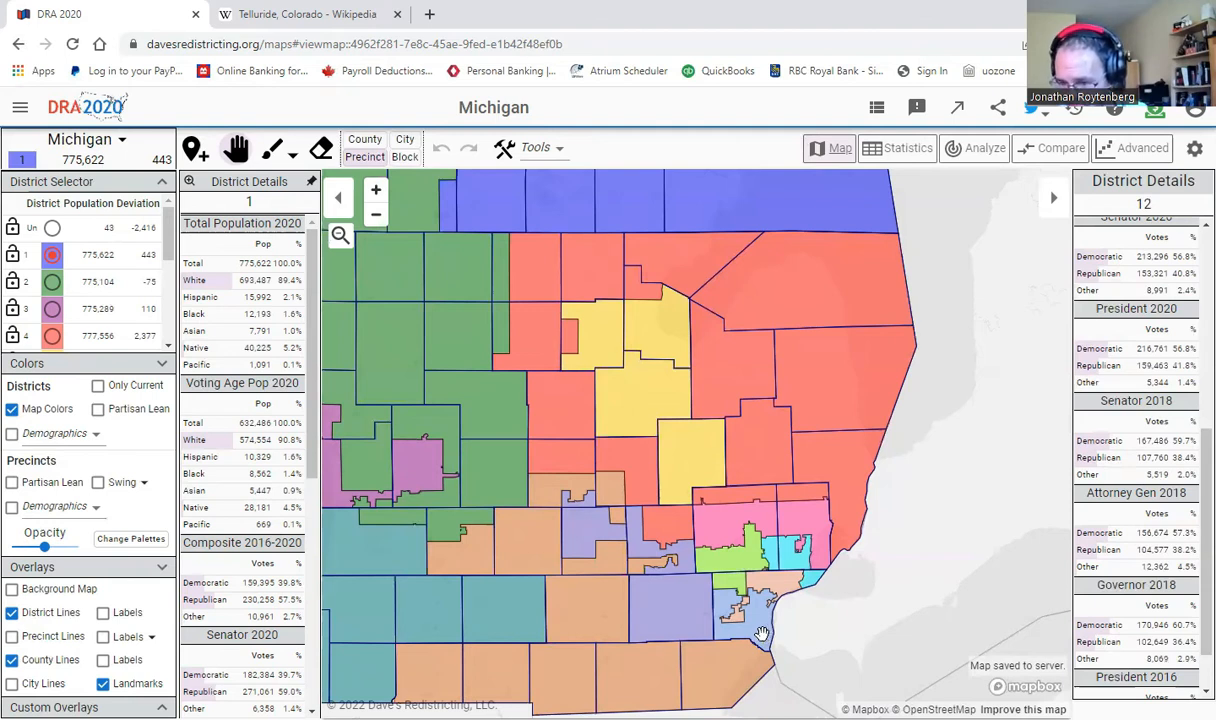
pyautogui.moveTo(765, 633); pyautogui.dragTo(756, 630)
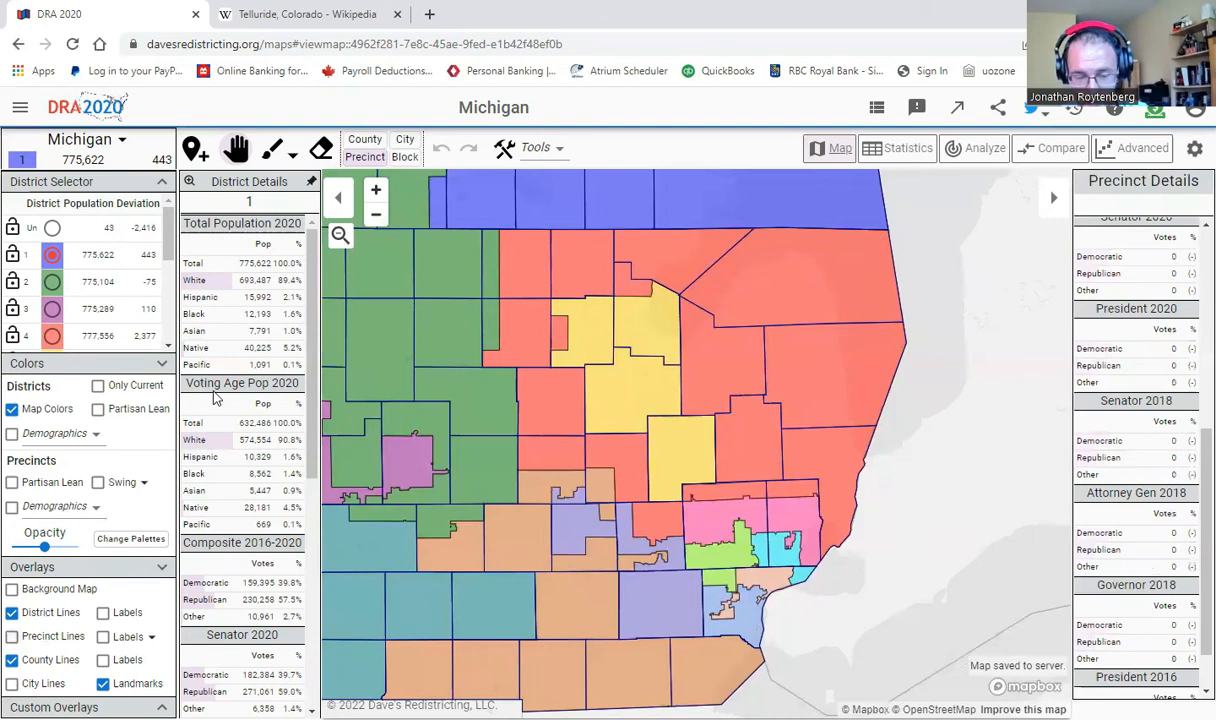
# - Show the Michigan map at city level around Detroit and hide the precinct lines to inspect individual cities' results
pyautogui.click(404, 142)
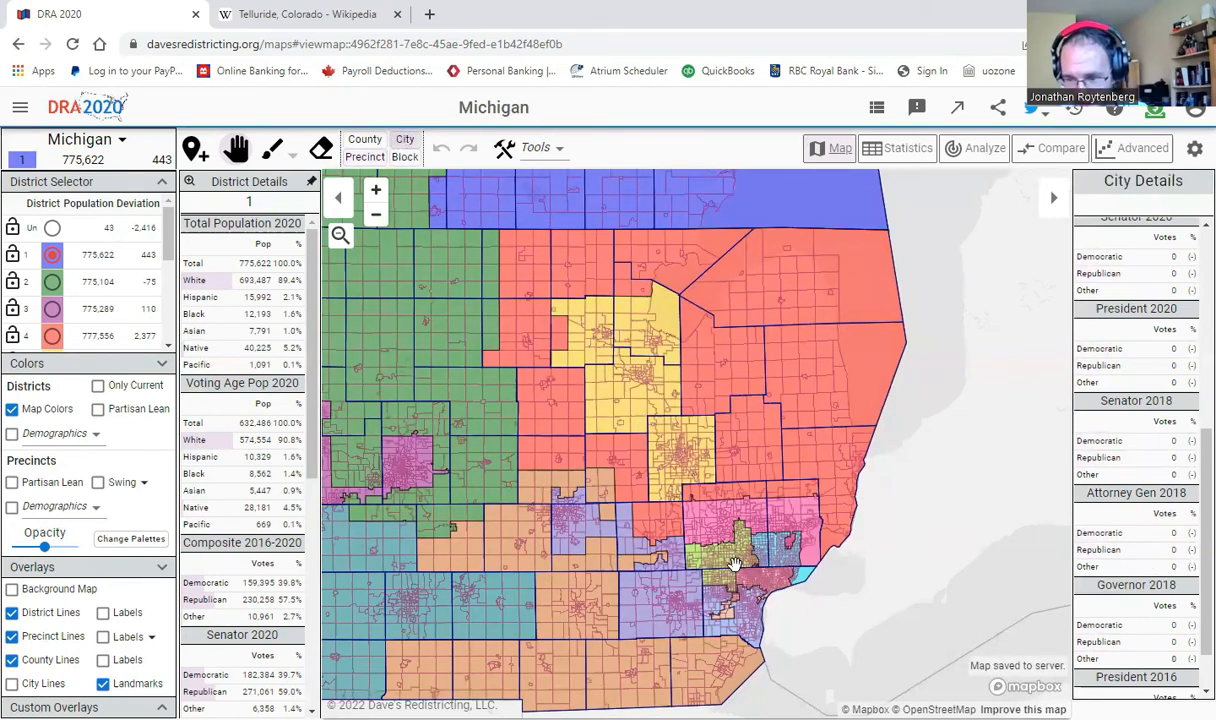
pyautogui.click(376, 191)
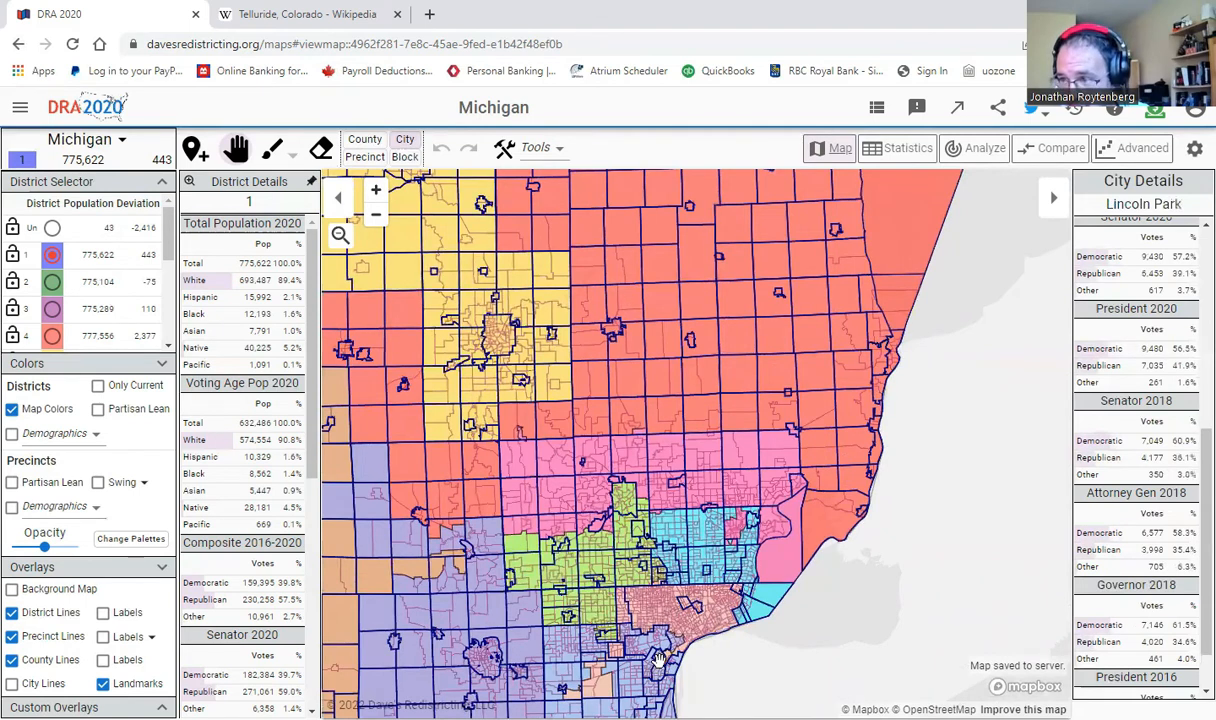
pyautogui.click(12, 636)
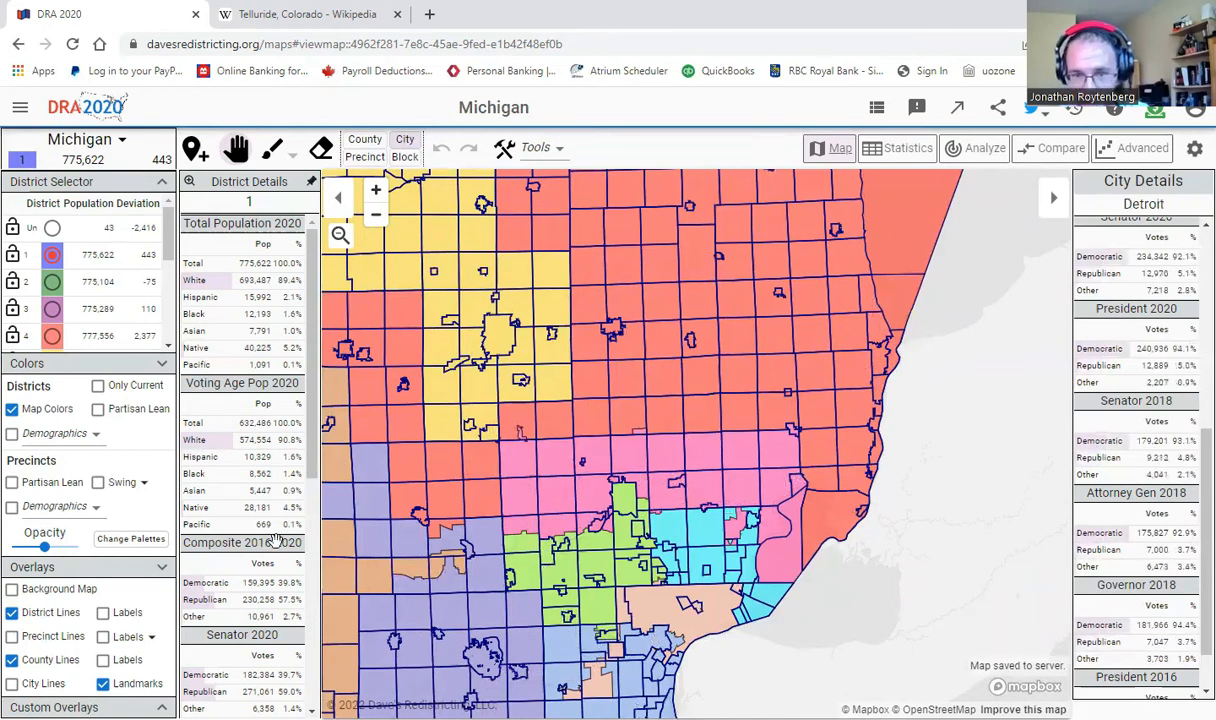
# - Set the Michigan map to county level and examine the demographics and election results of district 13 around Detroit
pyautogui.click(377, 141)
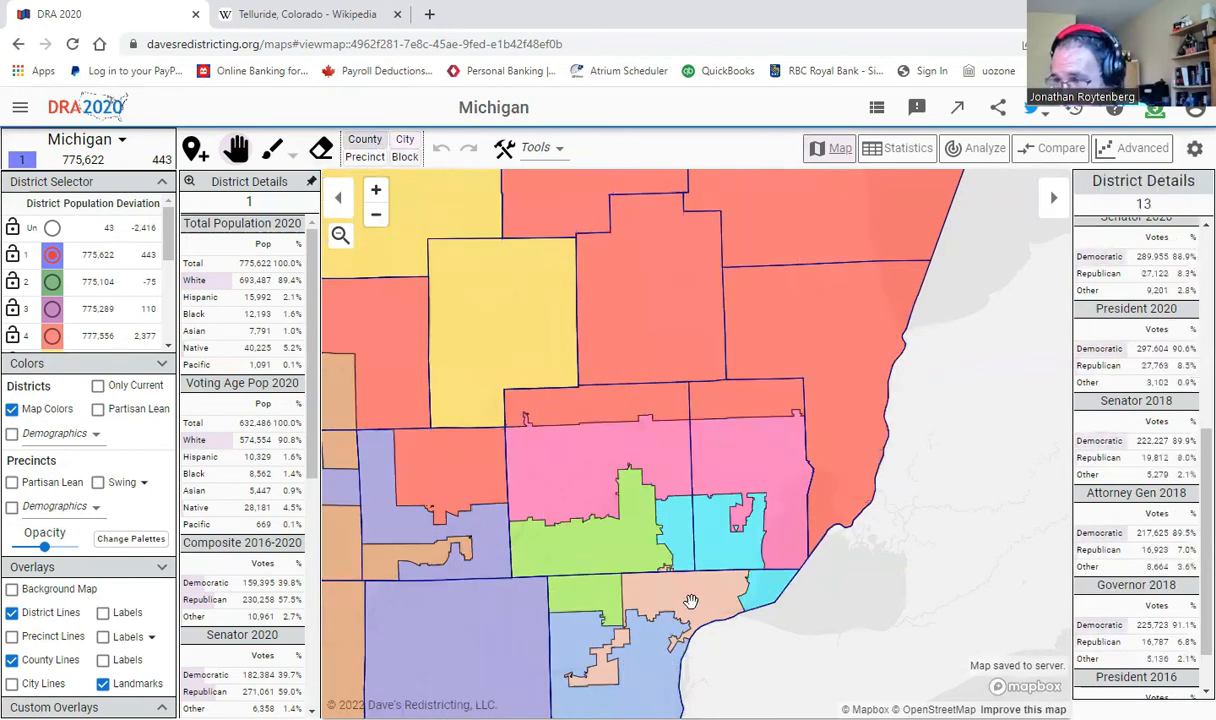
pyautogui.moveTo(690, 601); pyautogui.dragTo(693, 575)
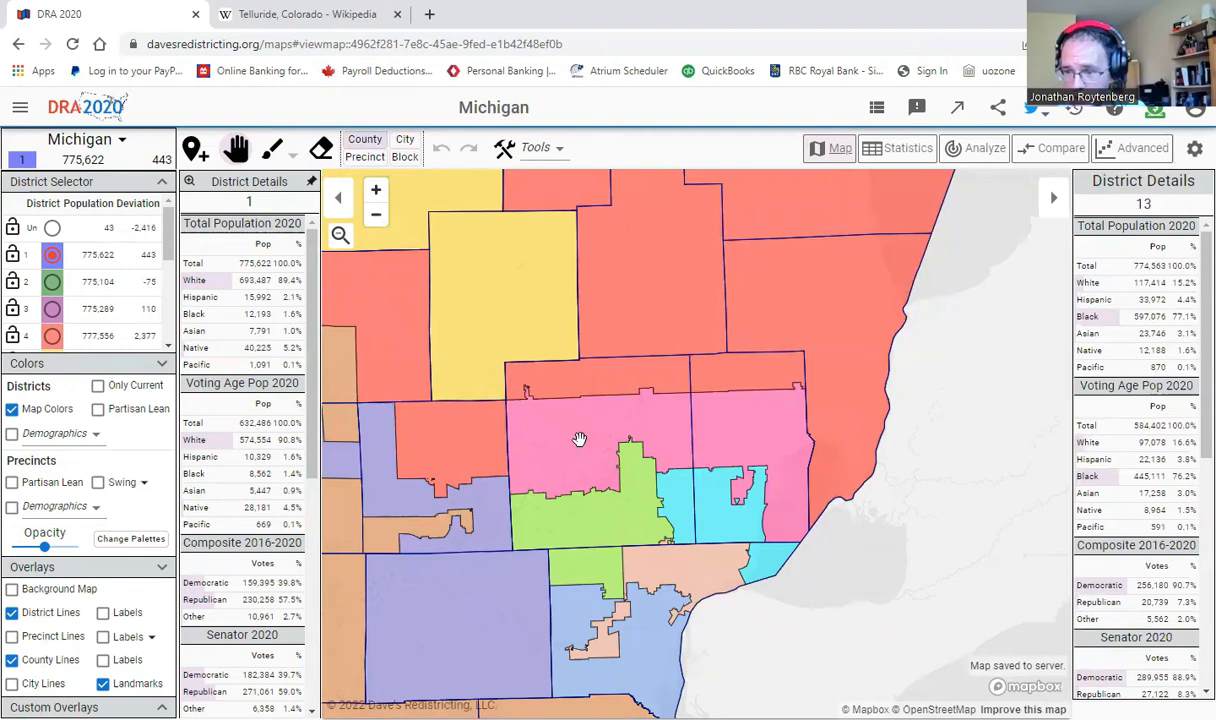
pyautogui.moveTo(615, 482); pyautogui.dragTo(652, 397)
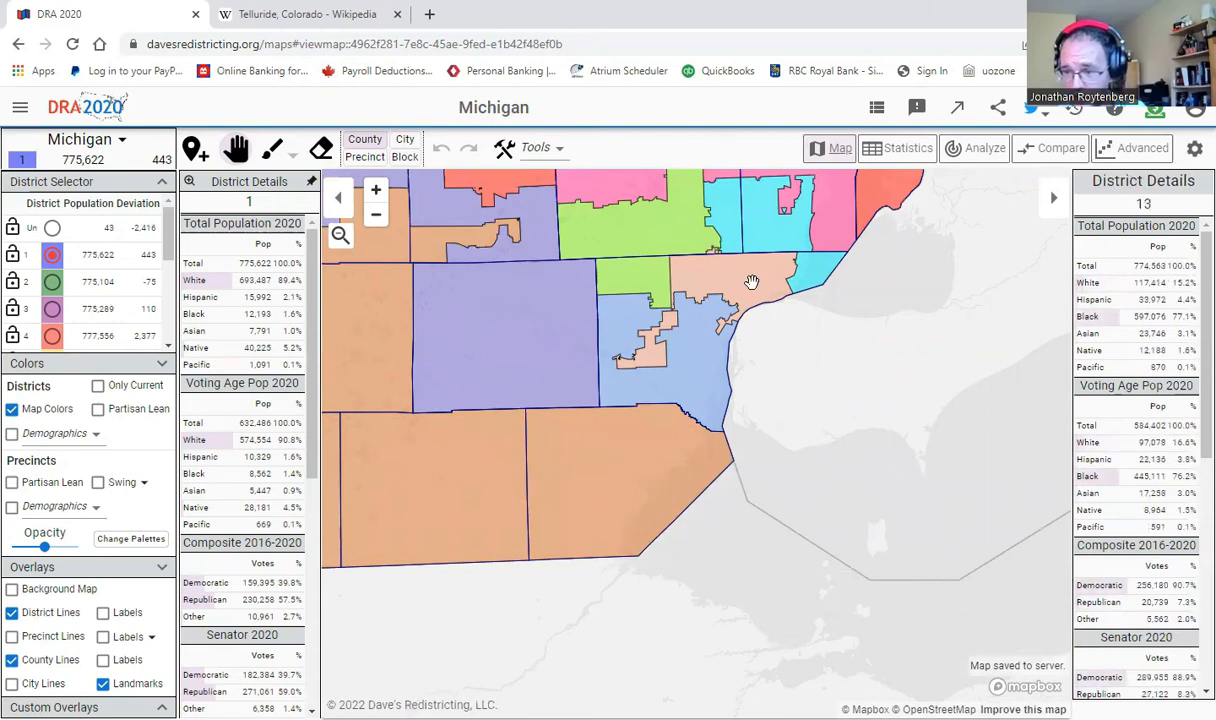
pyautogui.moveTo(699, 370); pyautogui.dragTo(701, 388)
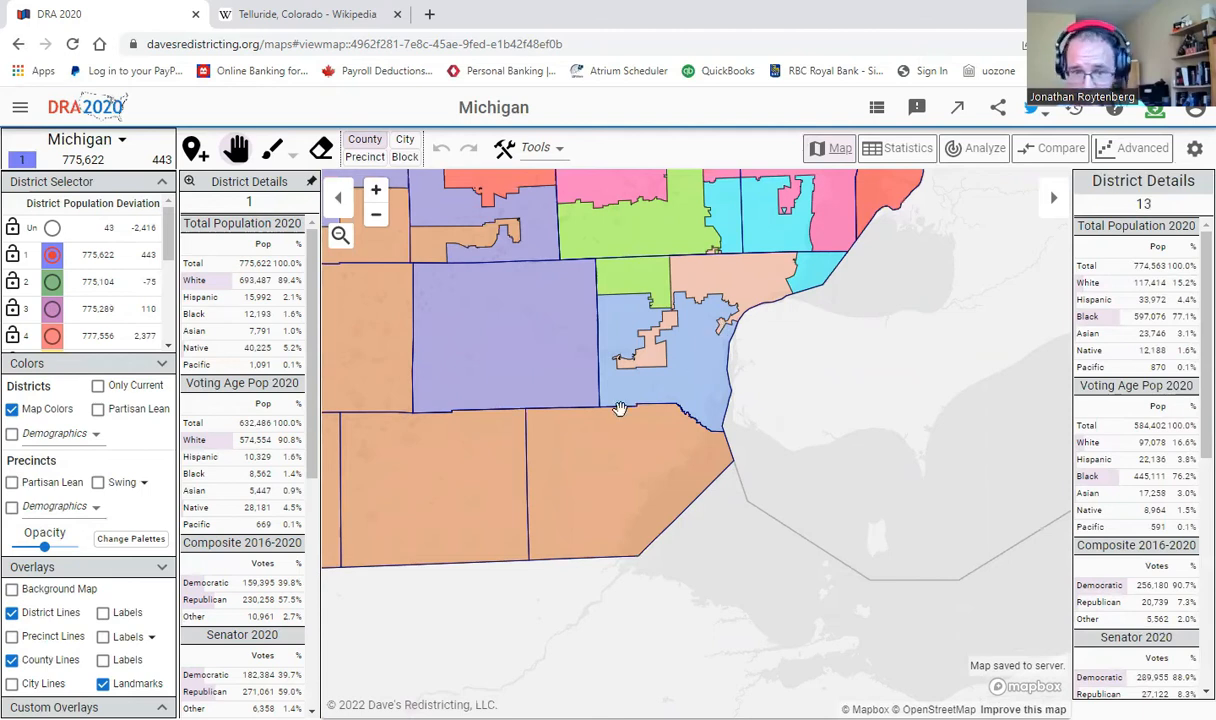
# - Select Michigan's district 12 to view its population, demographic and election details alongside the neighbouring Detroit-area districts
pyautogui.scroll(-1, 172, 318)
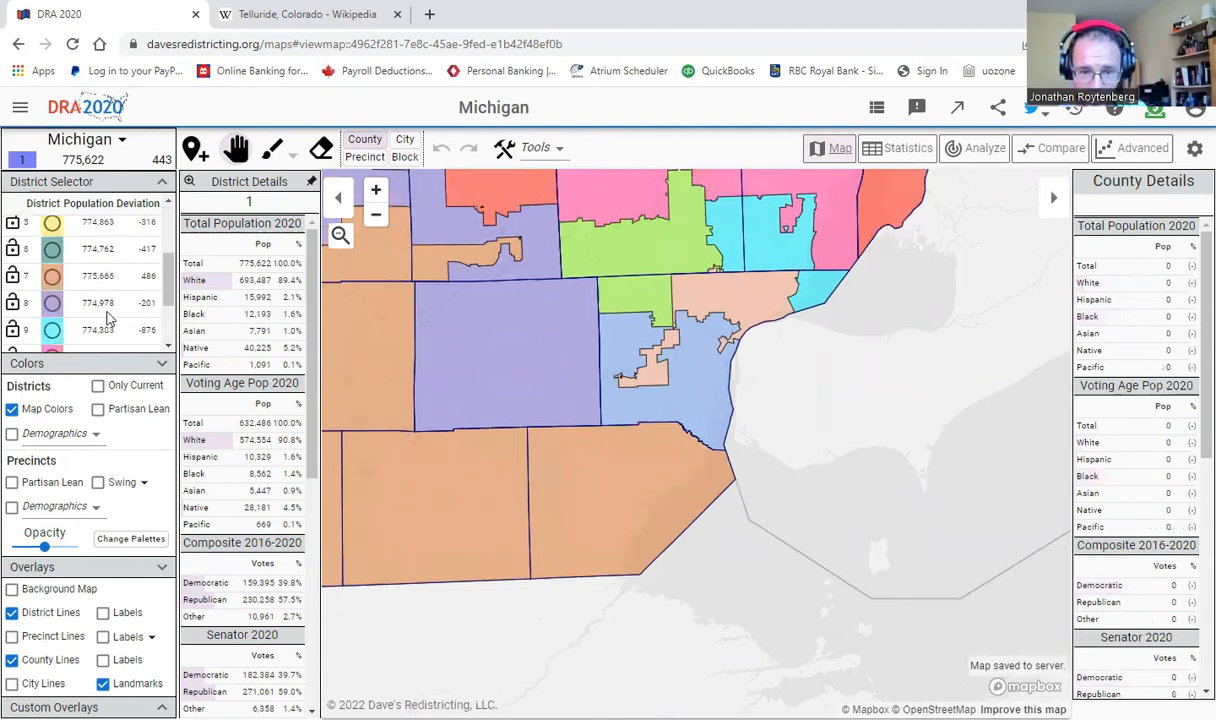
pyautogui.scroll(-1, 113, 340)
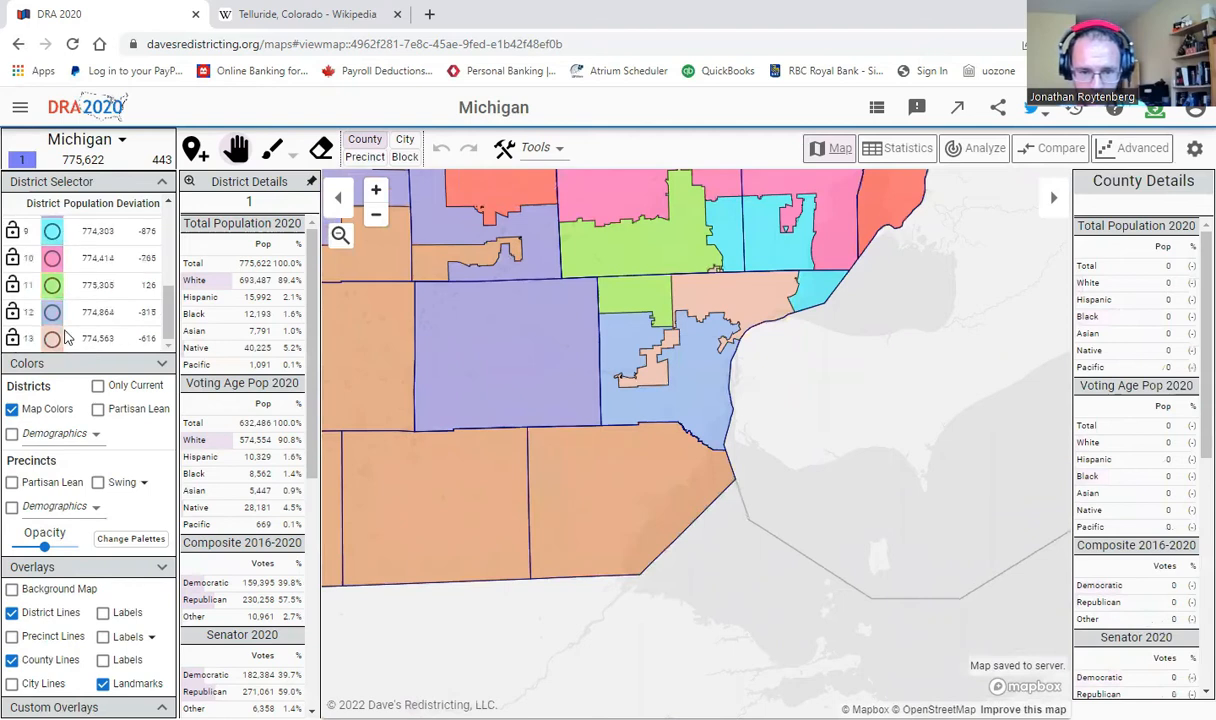
pyautogui.click(55, 314)
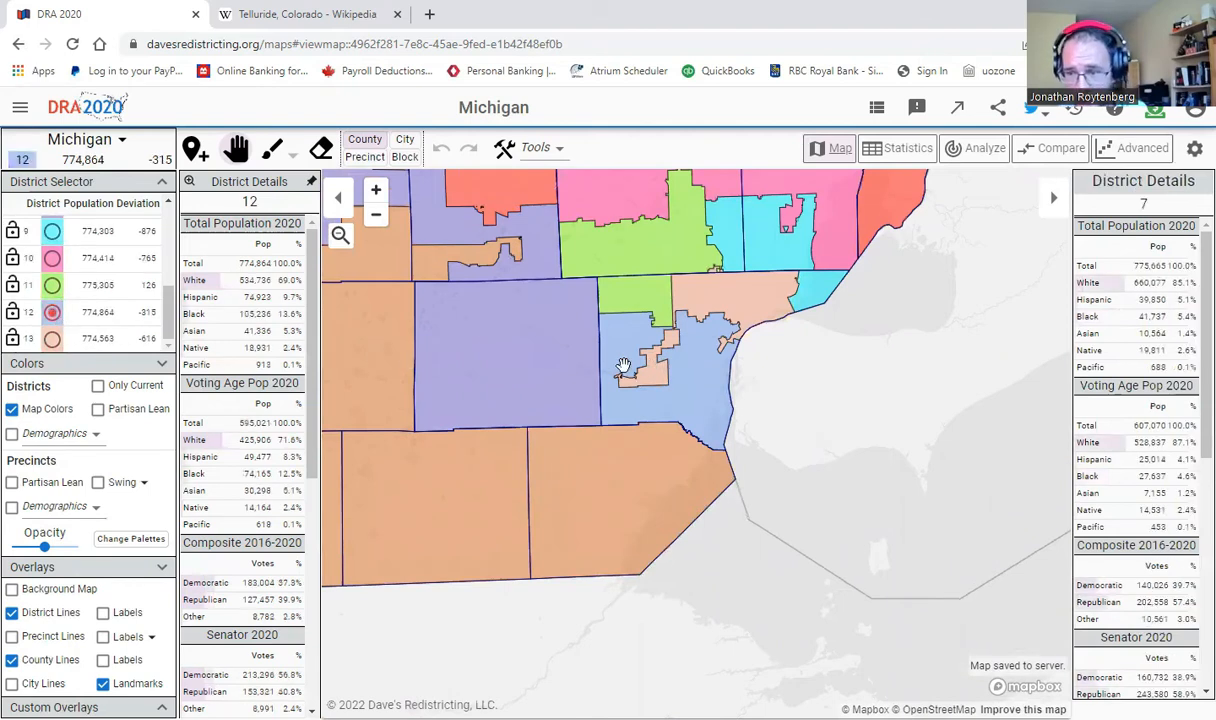
pyautogui.moveTo(739, 303); pyautogui.dragTo(720, 385)
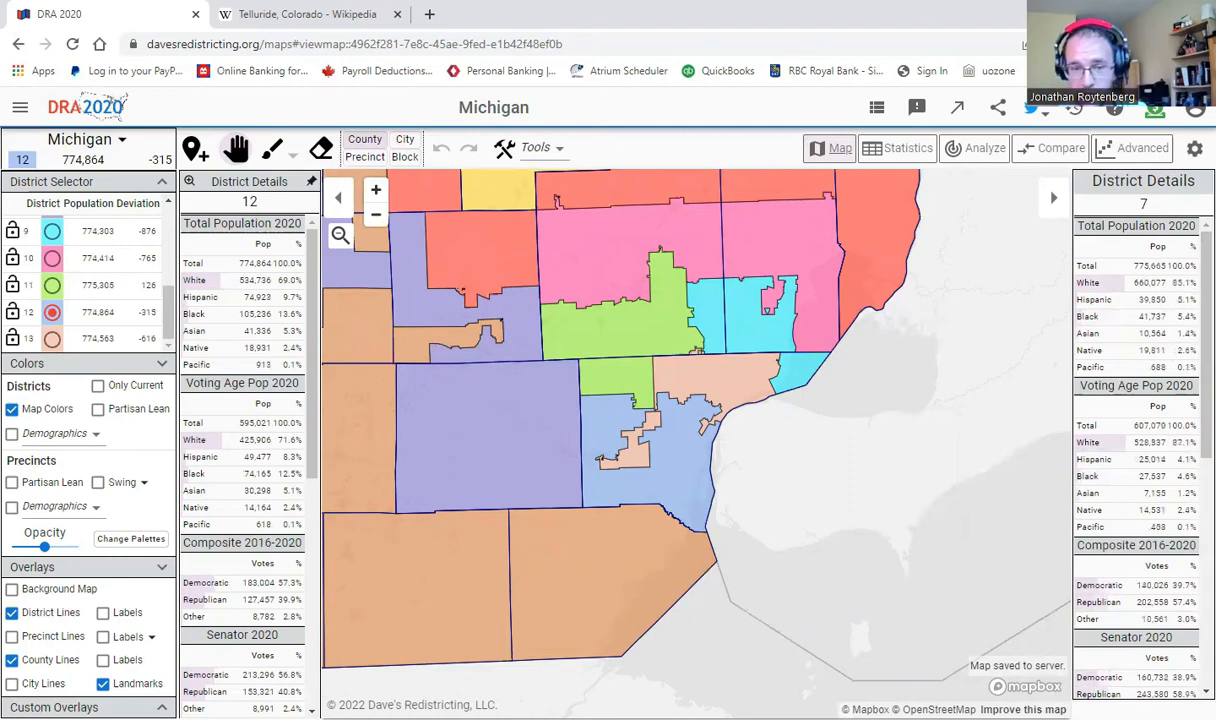
# - Switch to the Iowa map and bring its presidential, senate and governor election categories into view in the details
pyautogui.click(22, 45)
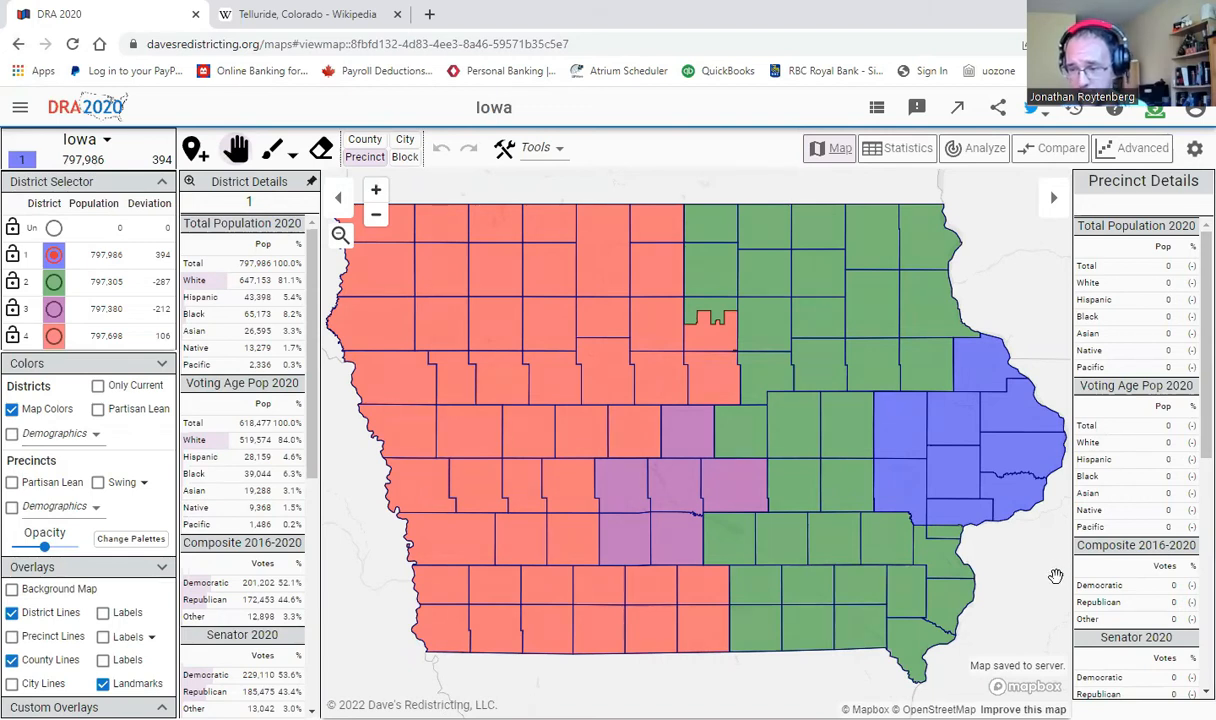
pyautogui.moveTo(973, 444)
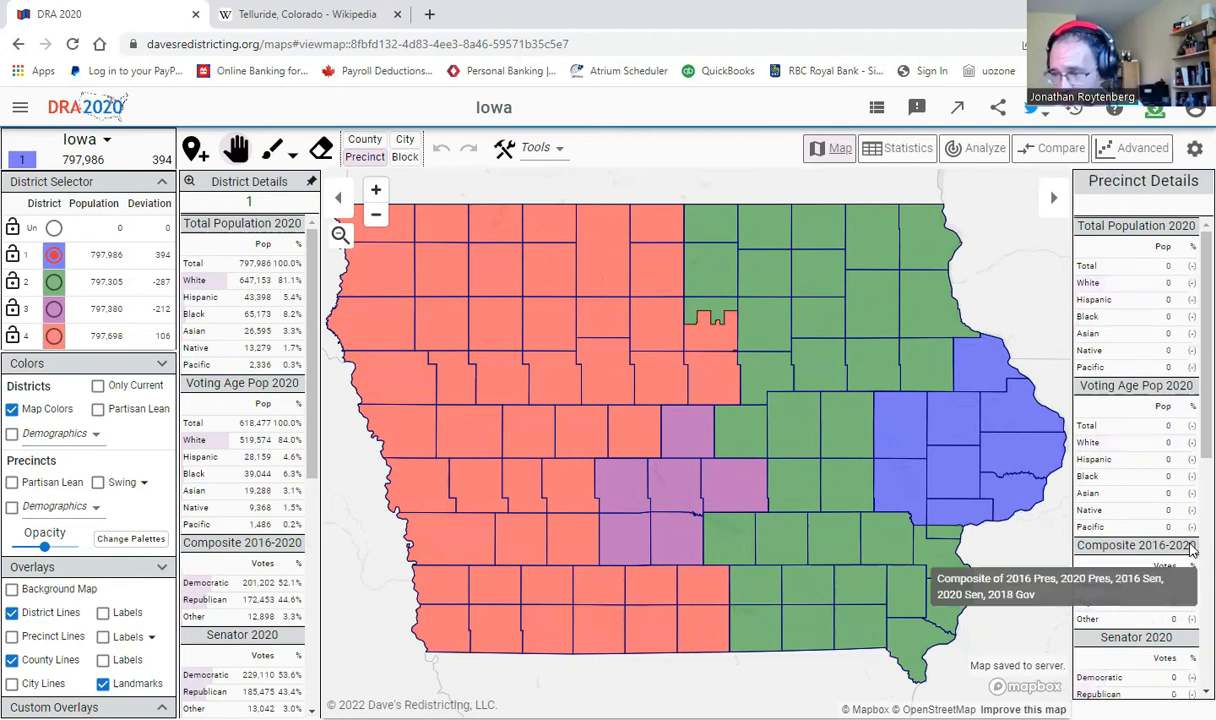
pyautogui.scroll(-5, 1150, 500)
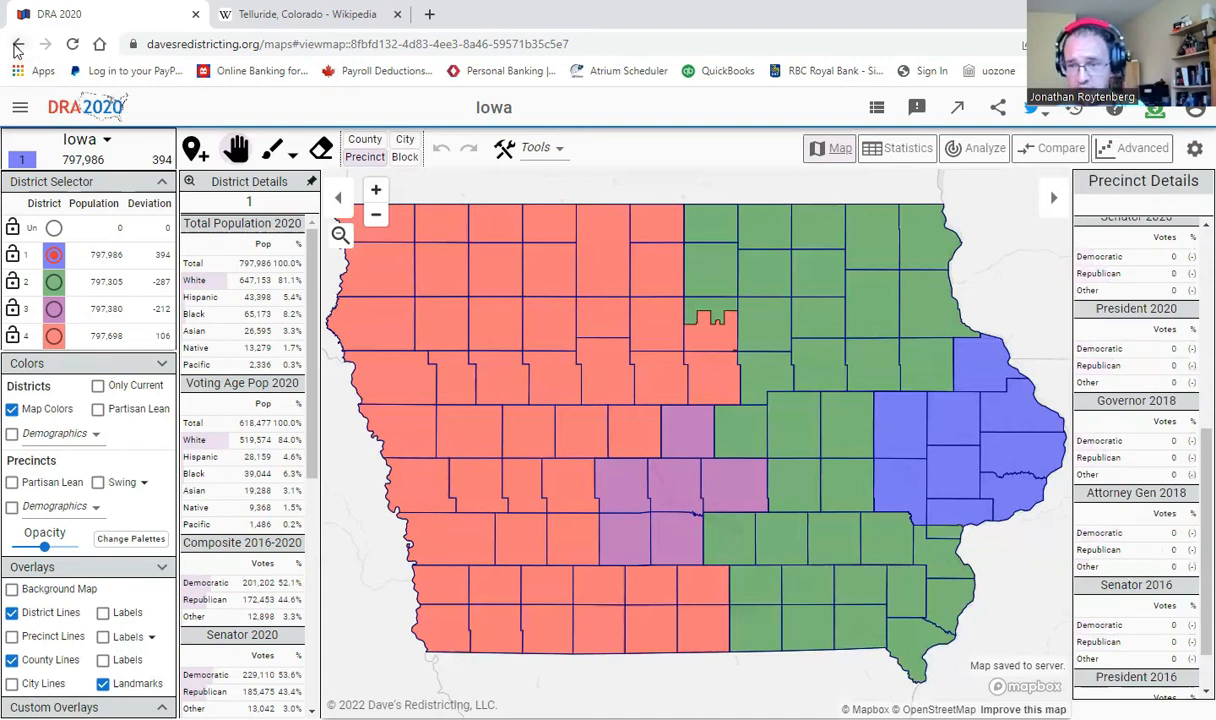
# - Switch to the Hawaii map and examine the election results of district 1 on Oahu
pyautogui.click(17, 50)
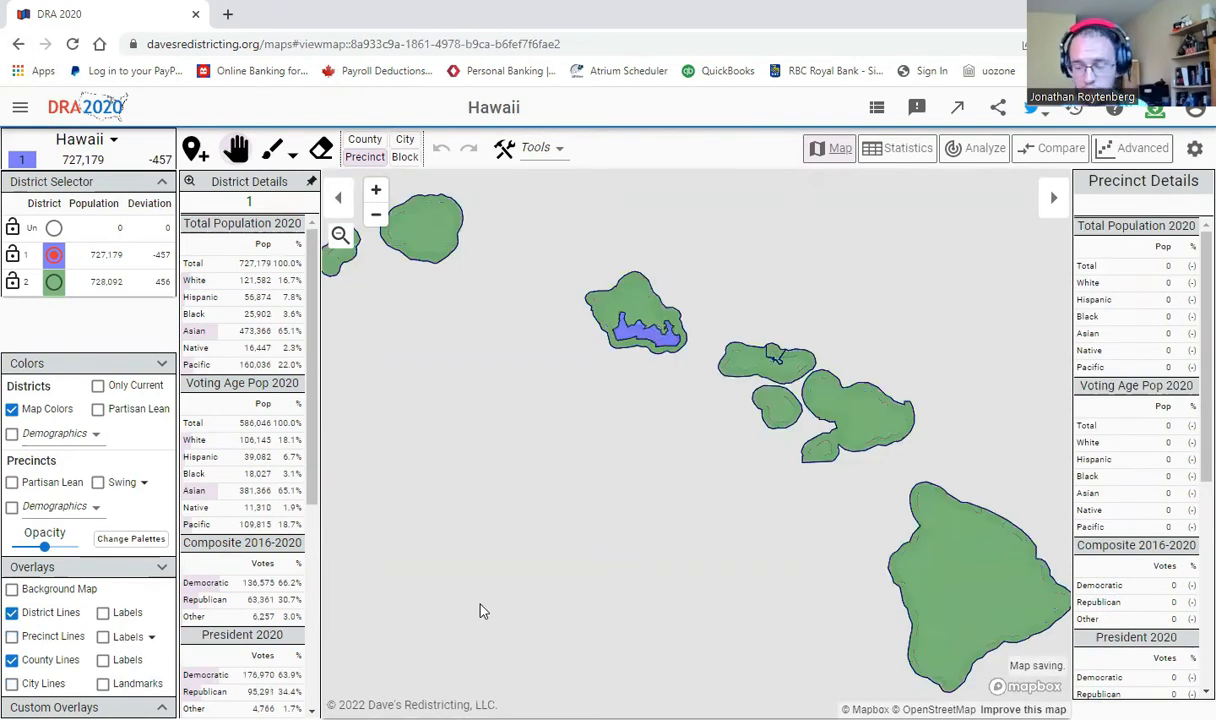
pyautogui.moveTo(473, 456)
pyautogui.mouseDown()
pyautogui.moveTo(528, 486)
pyautogui.moveTo(462, 447)
pyautogui.mouseUp()
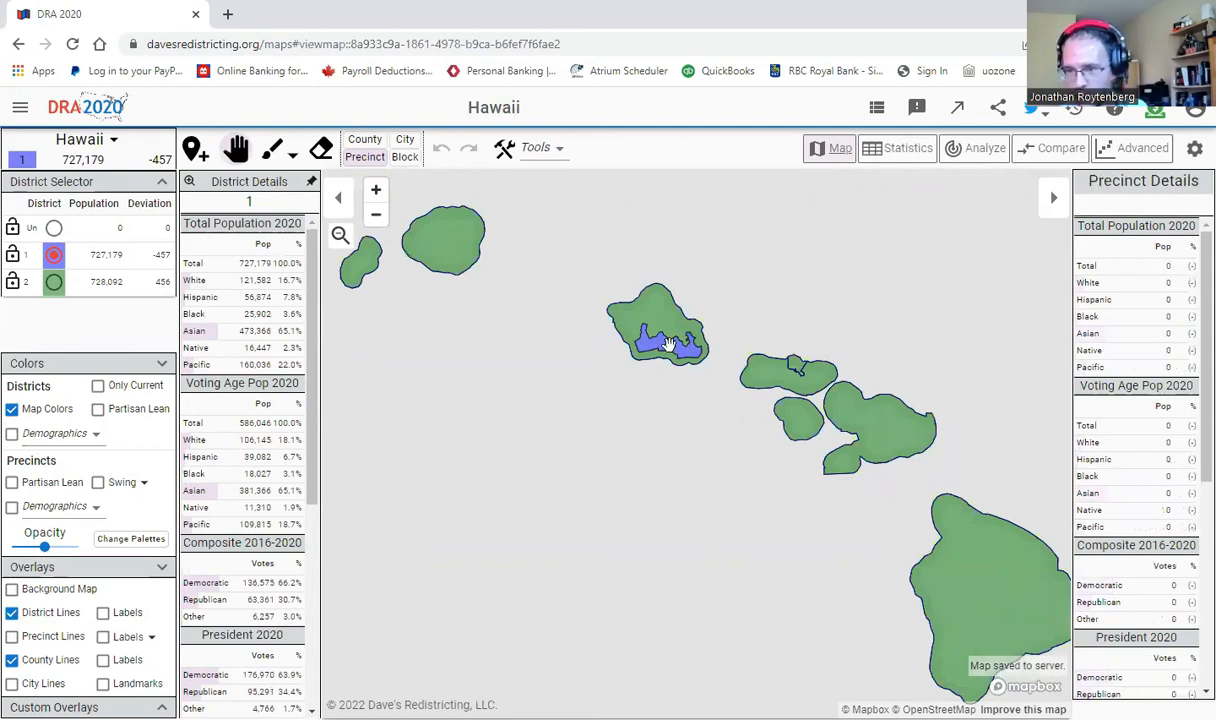
pyautogui.moveTo(660, 344)
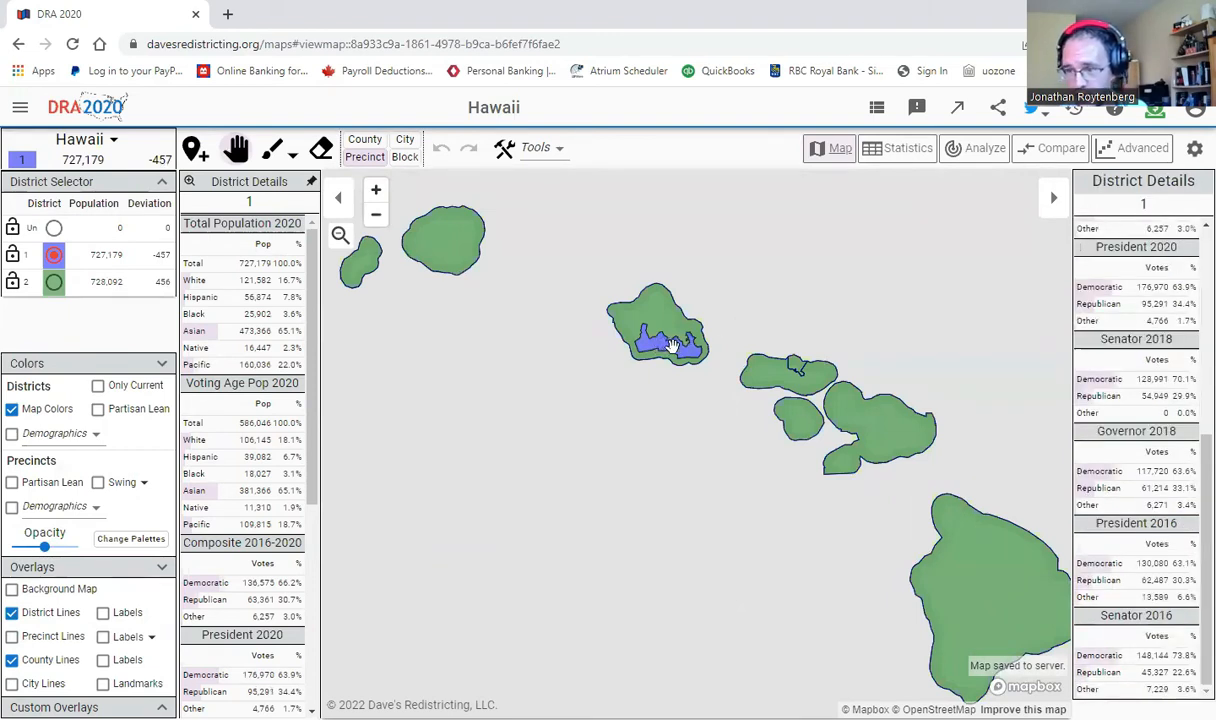
# - Switch from Hawaii to the Ohio fair map and examine the presidential, senate, governor and attorney general results of district 3
pyautogui.moveTo(969, 570)
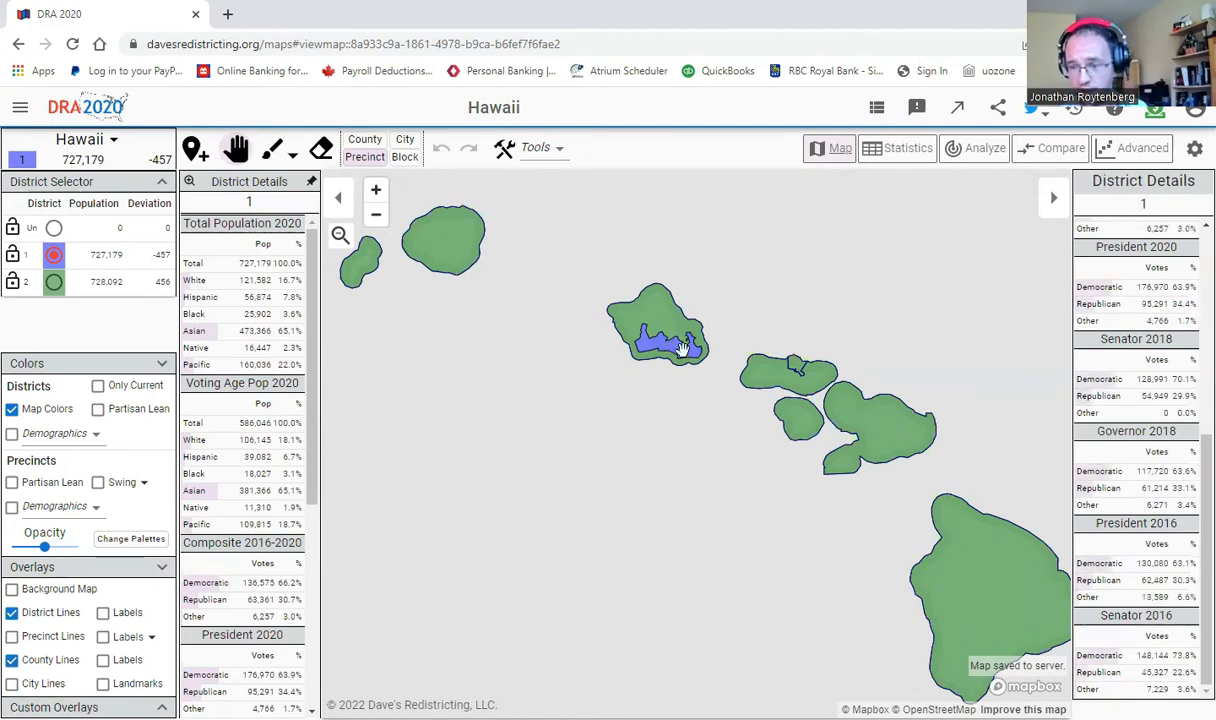
pyautogui.click(19, 46)
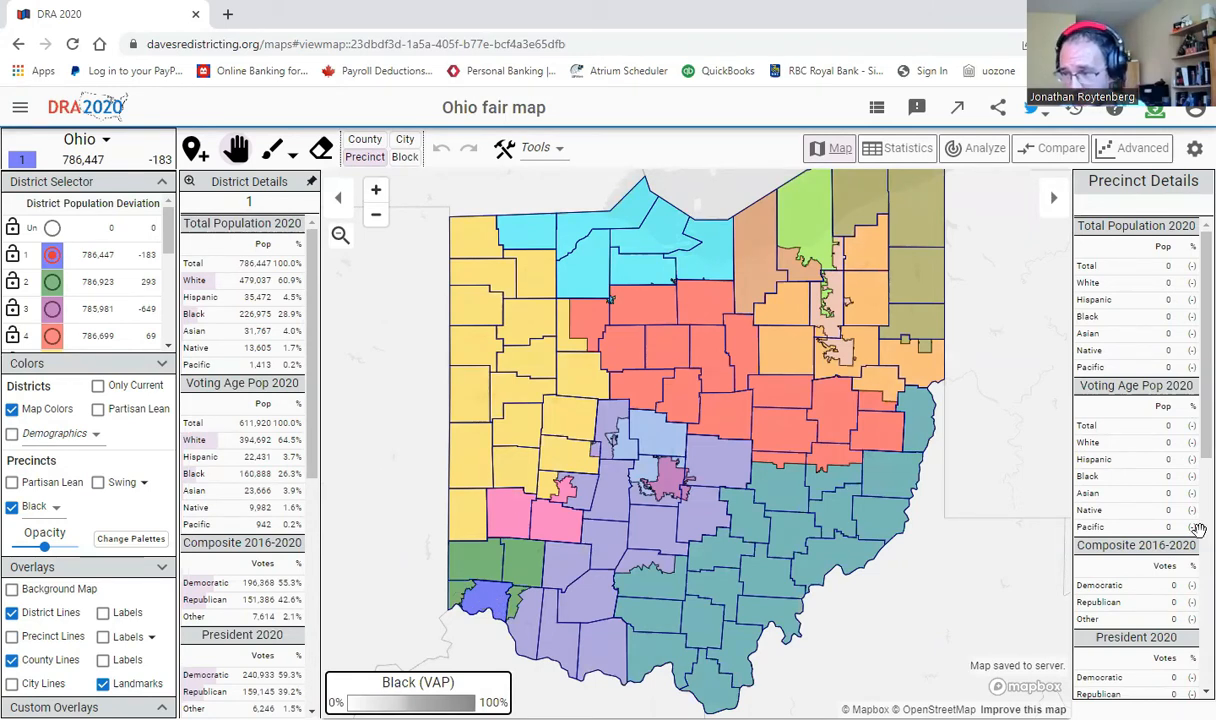
pyautogui.moveTo(787, 535)
pyautogui.scroll(-5, 1115, 445)
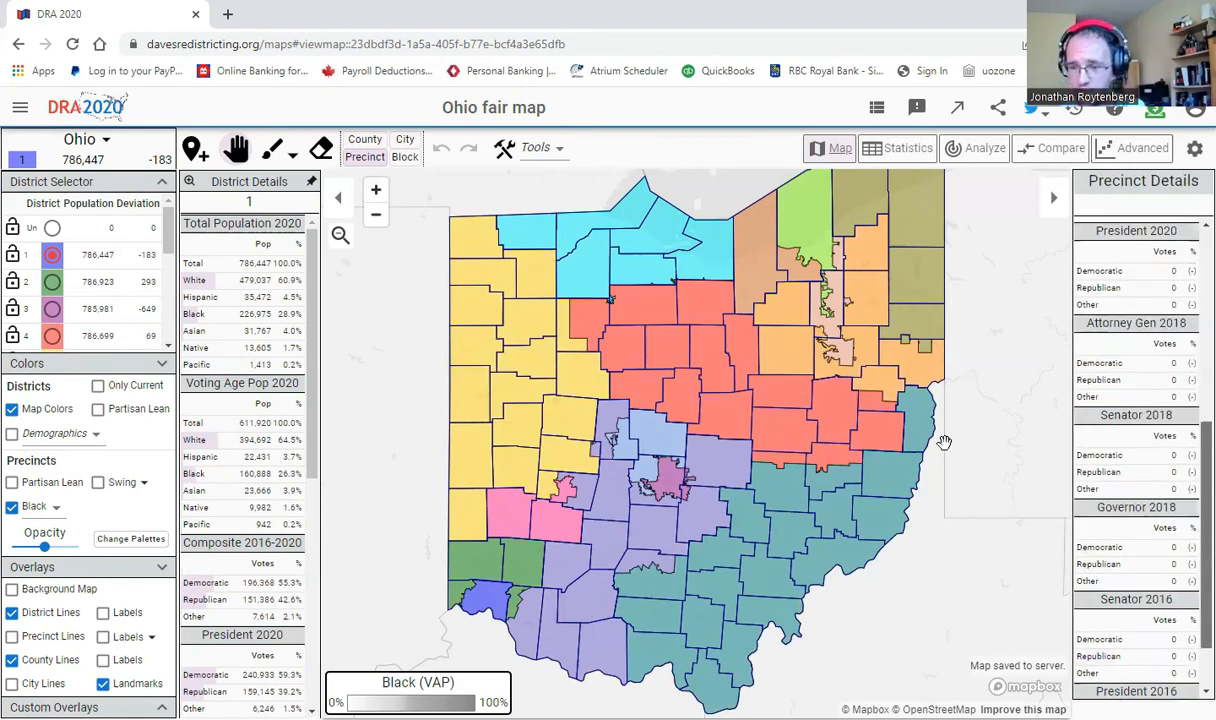
pyautogui.moveTo(487, 603)
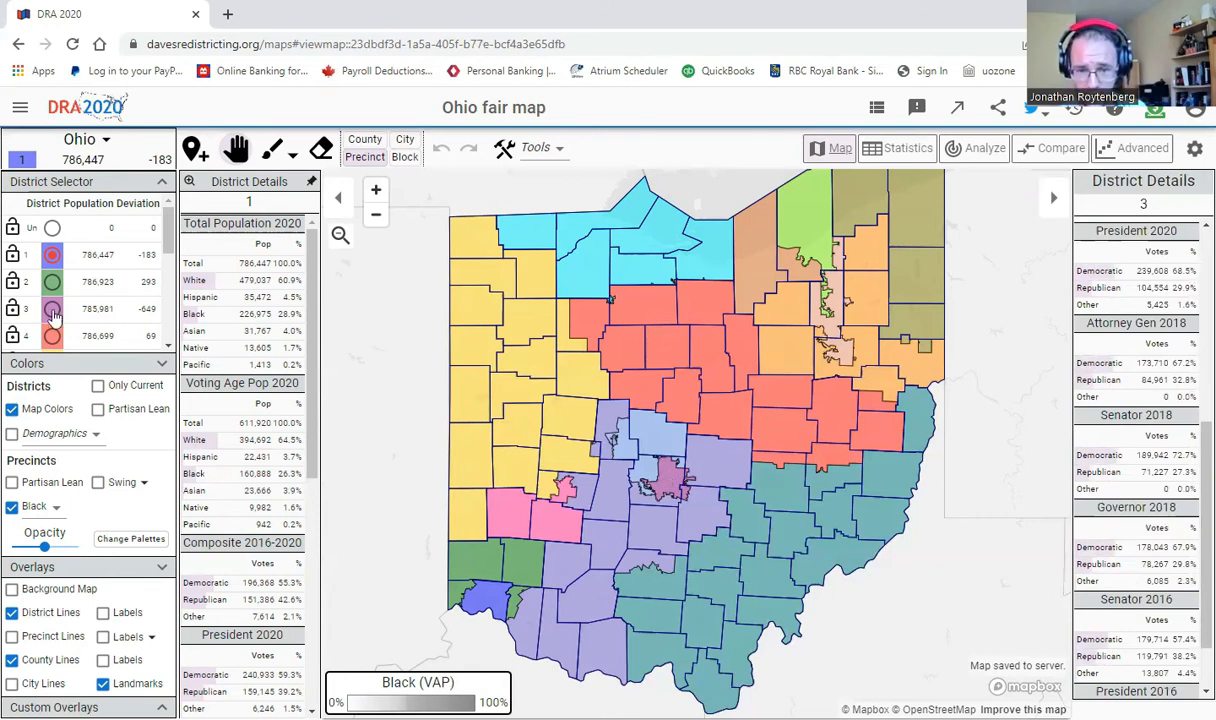
pyautogui.click(52, 311)
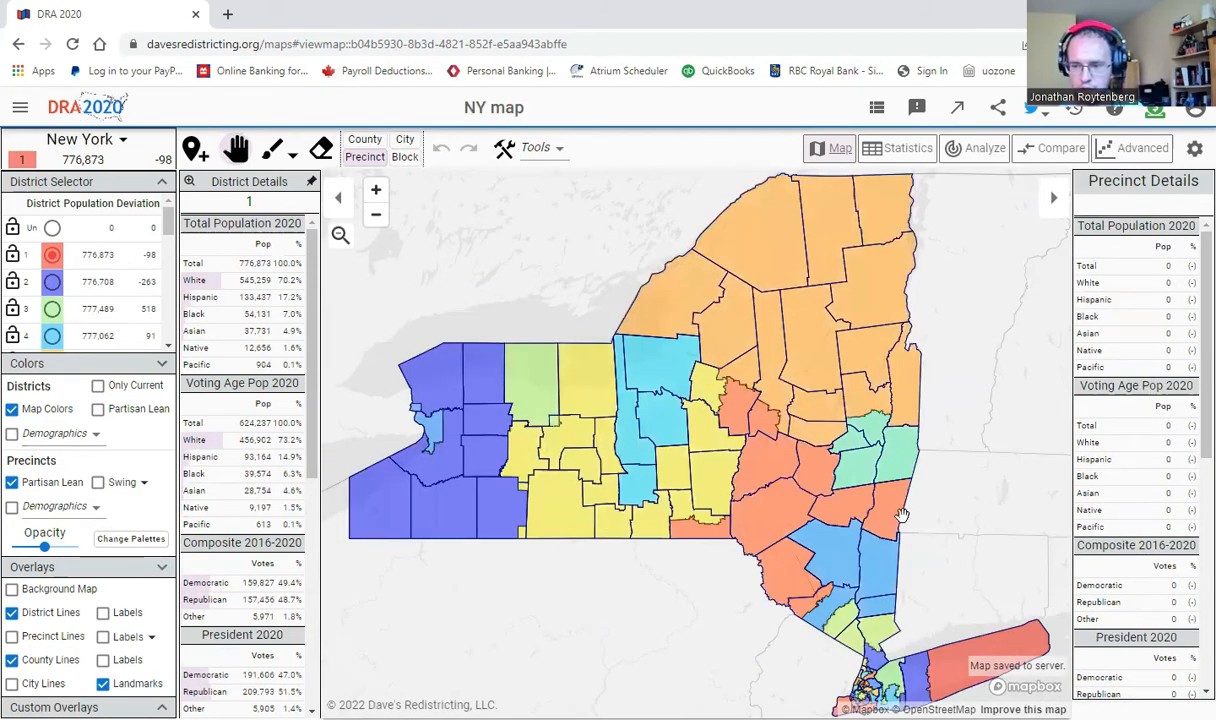
# - On the NY map, focus on Long Island and examine the presidential, senate, governor and attorney general results of district 1
pyautogui.scroll(3, 800, 445)
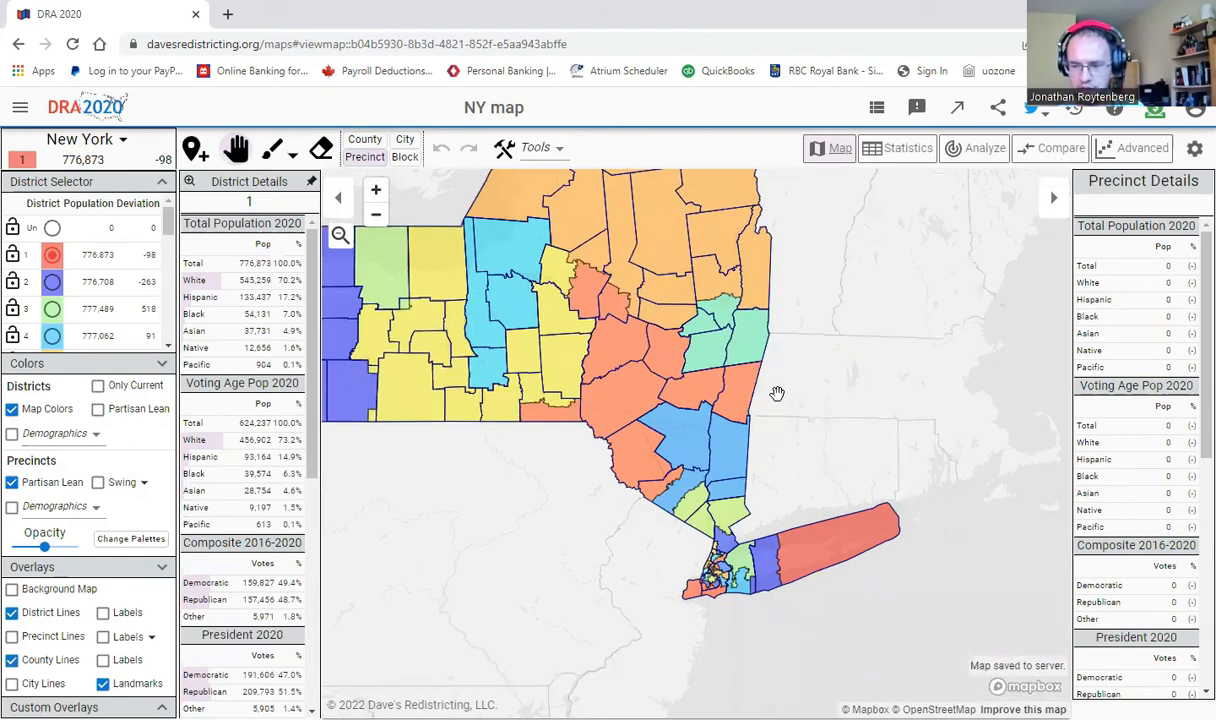
pyautogui.moveTo(425, 425); pyautogui.dragTo(350, 360)
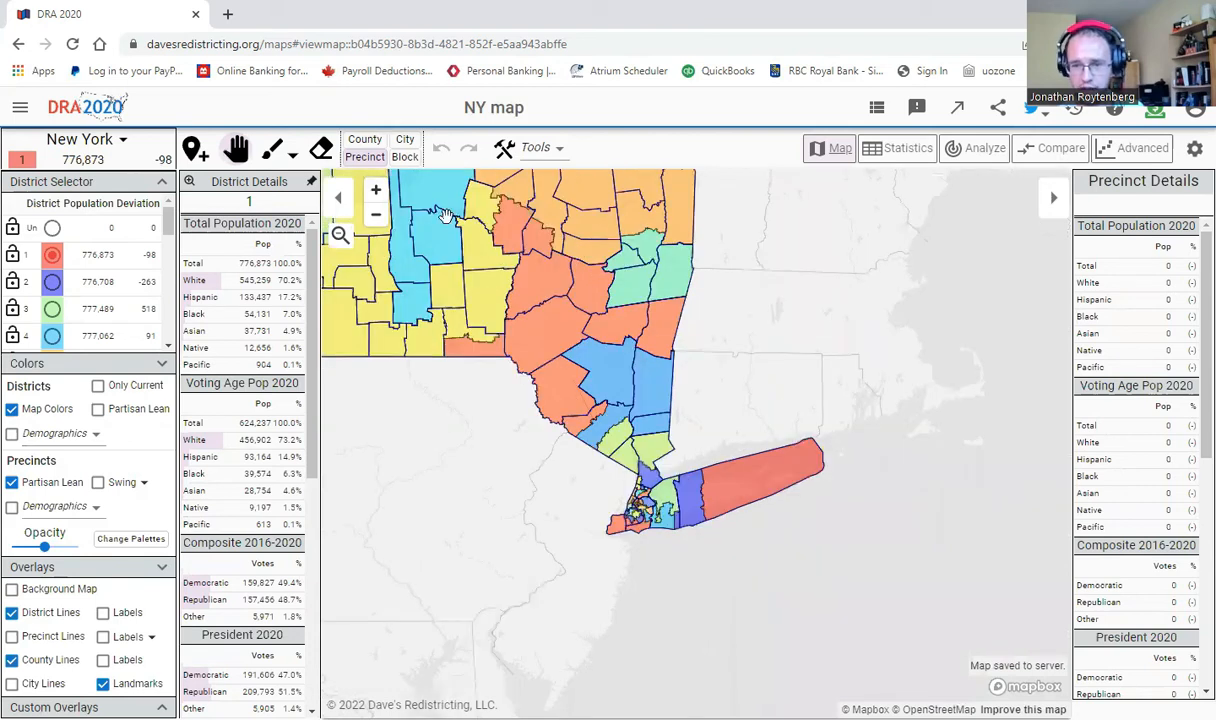
pyautogui.click(376, 192)
pyautogui.scroll(2, 746, 433)
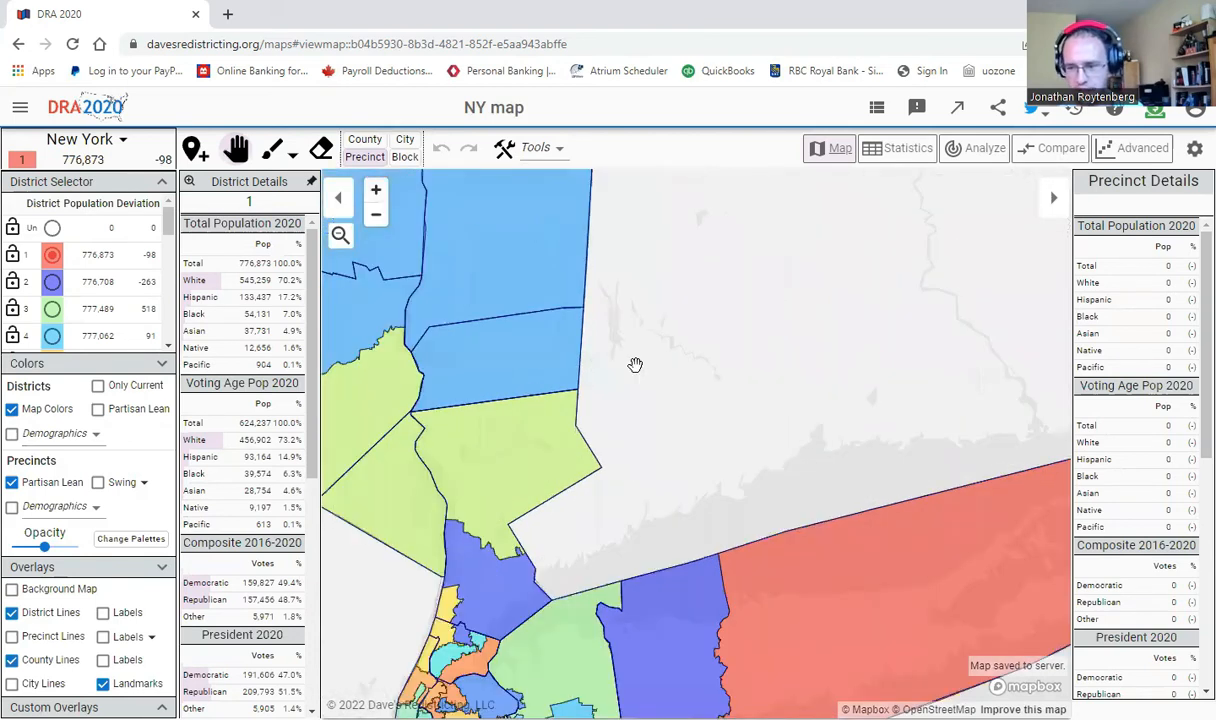
pyautogui.moveTo(769, 598); pyautogui.dragTo(620, 503)
pyautogui.moveTo(828, 620); pyautogui.dragTo(893, 579)
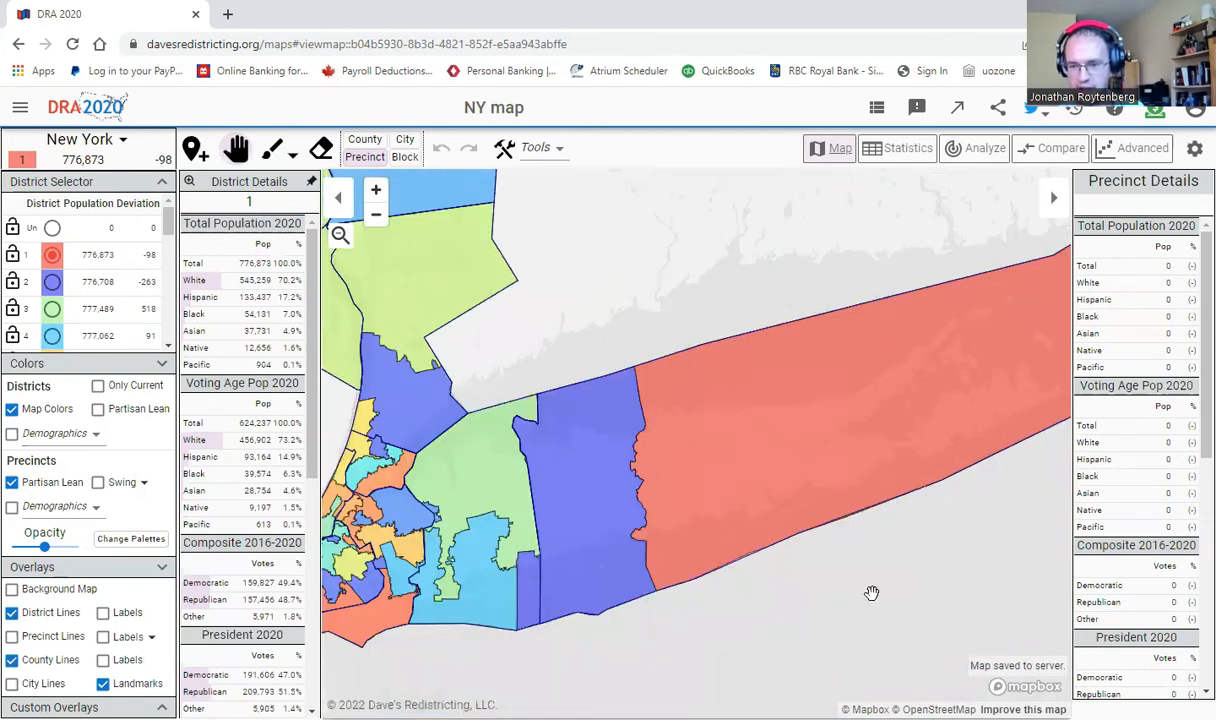
pyautogui.moveTo(807, 598); pyautogui.dragTo(829, 586)
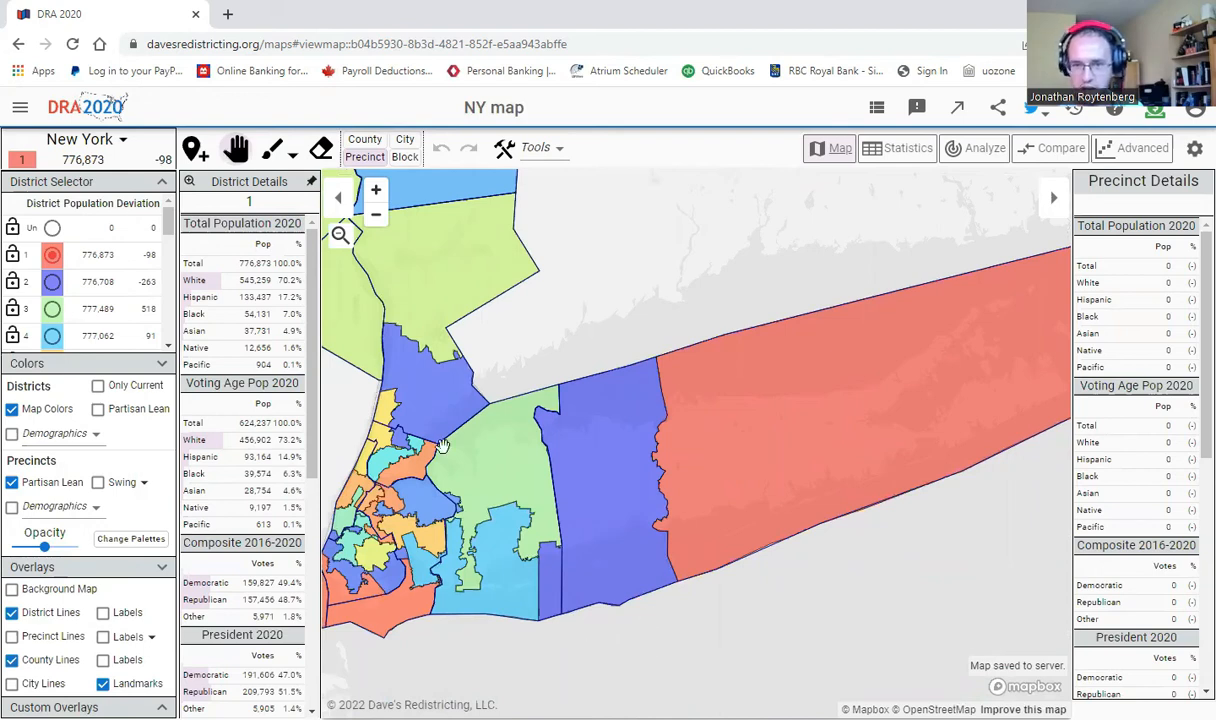
pyautogui.moveTo(345, 438); pyautogui.dragTo(442, 402)
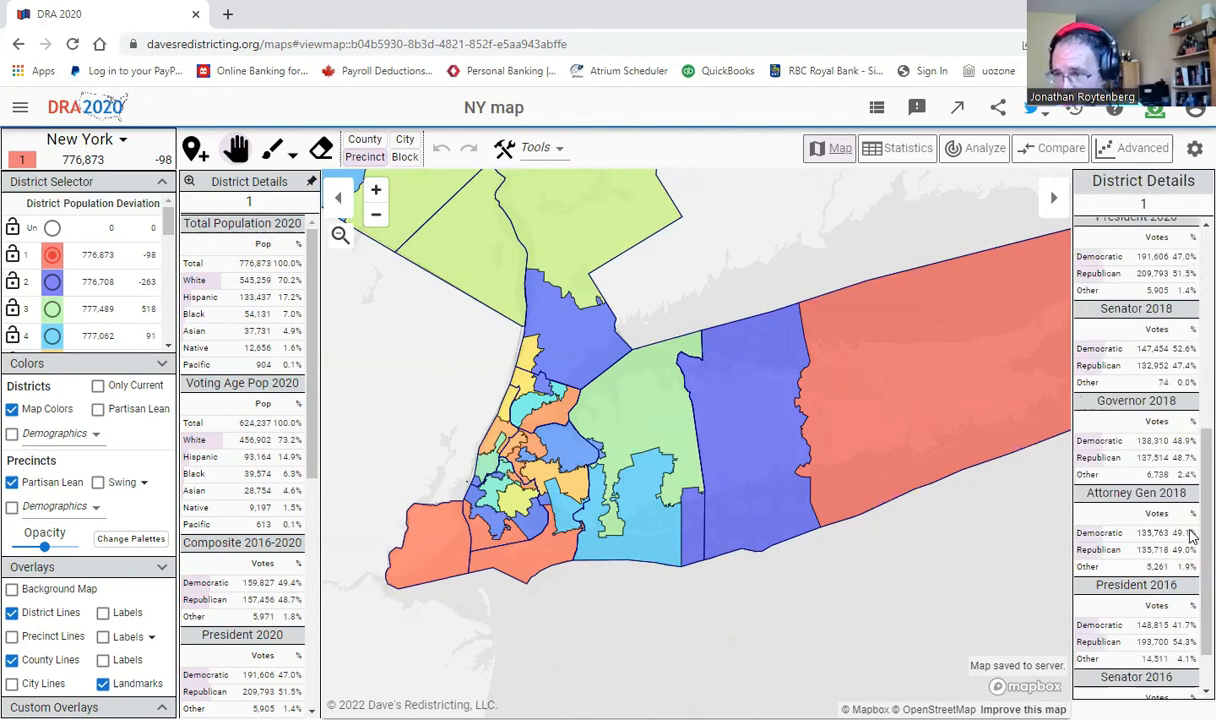
pyautogui.moveTo(1204, 525); pyautogui.dragTo(1184, 515)
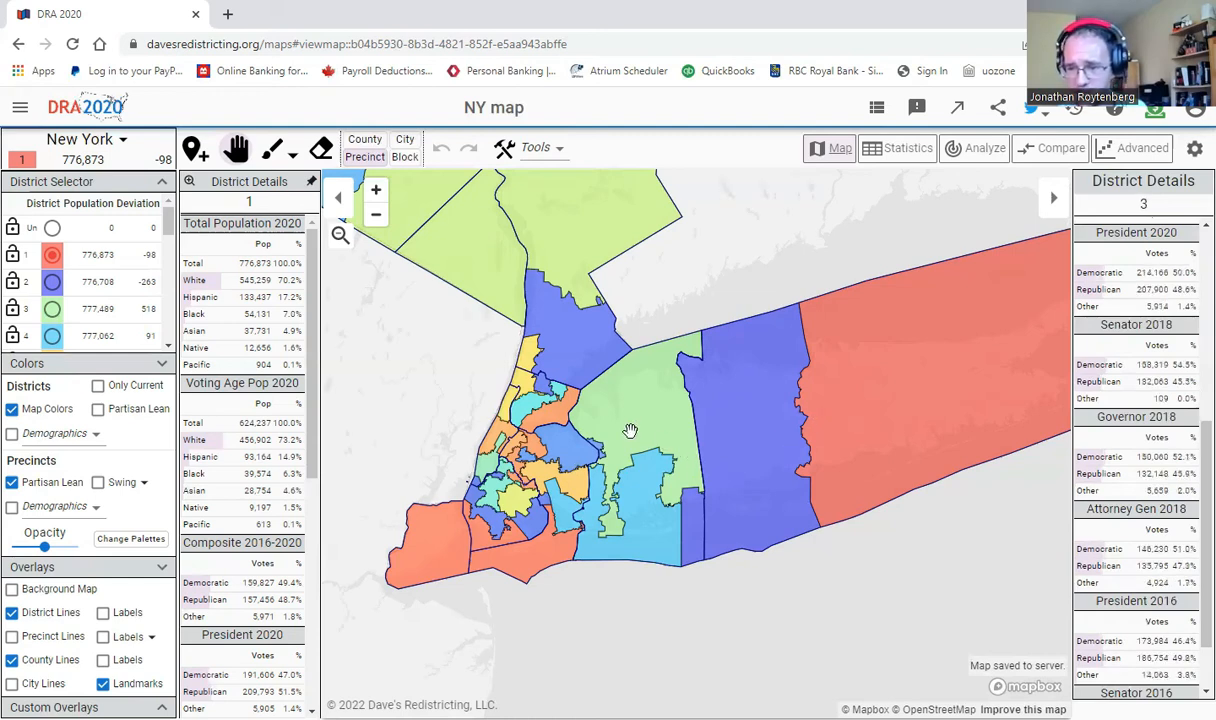
# - Examine the election results of New York districts 3, 6 and 4 across western Long Island and Queens
pyautogui.moveTo(711, 386); pyautogui.dragTo(792, 344)
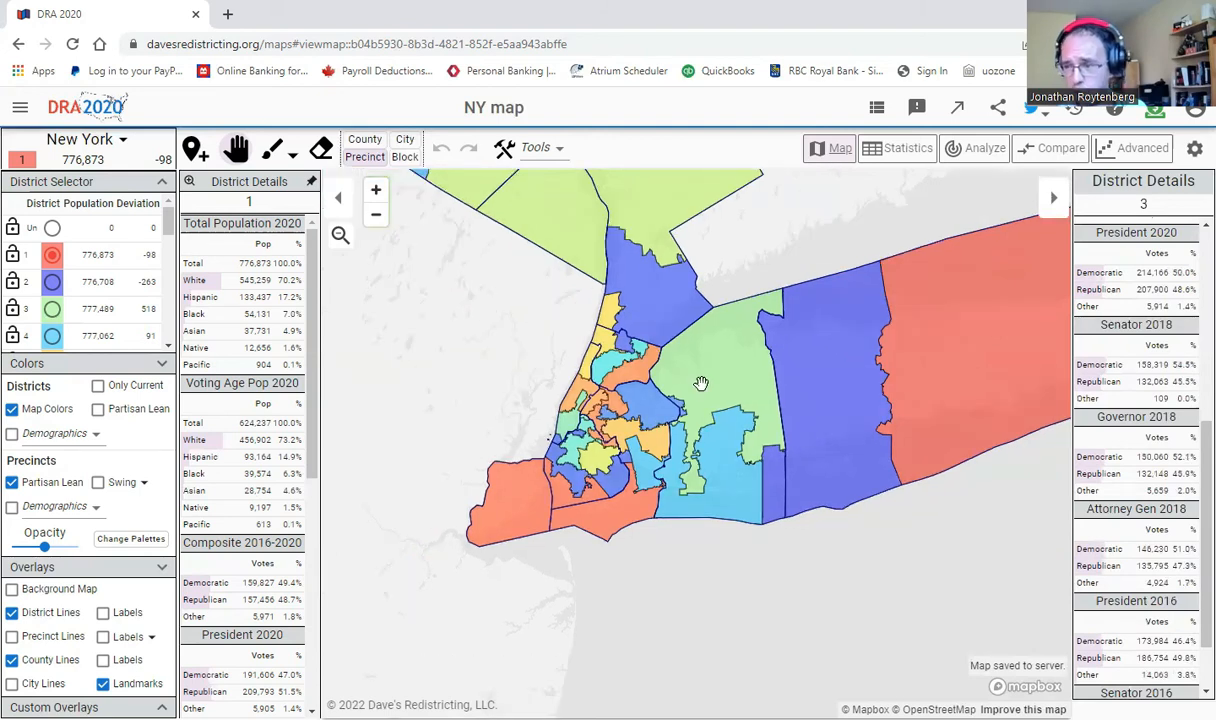
pyautogui.moveTo(400, 183); pyautogui.dragTo(389, 176)
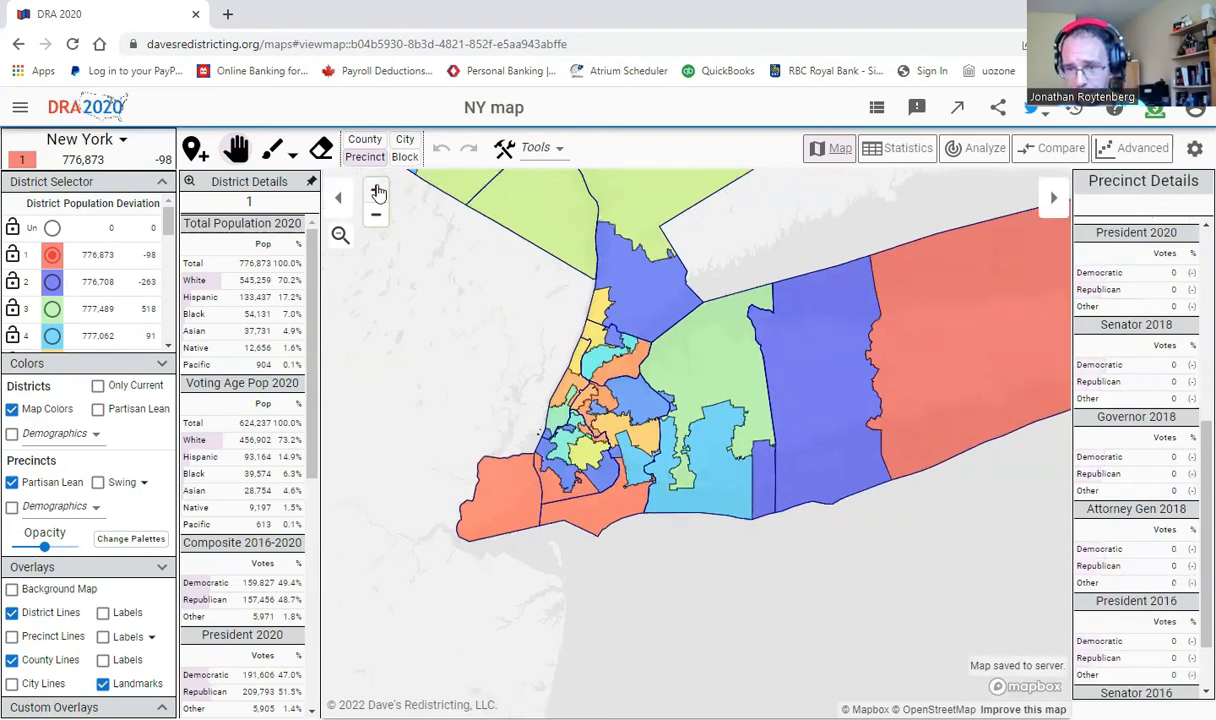
pyautogui.scroll(5, 514, 272)
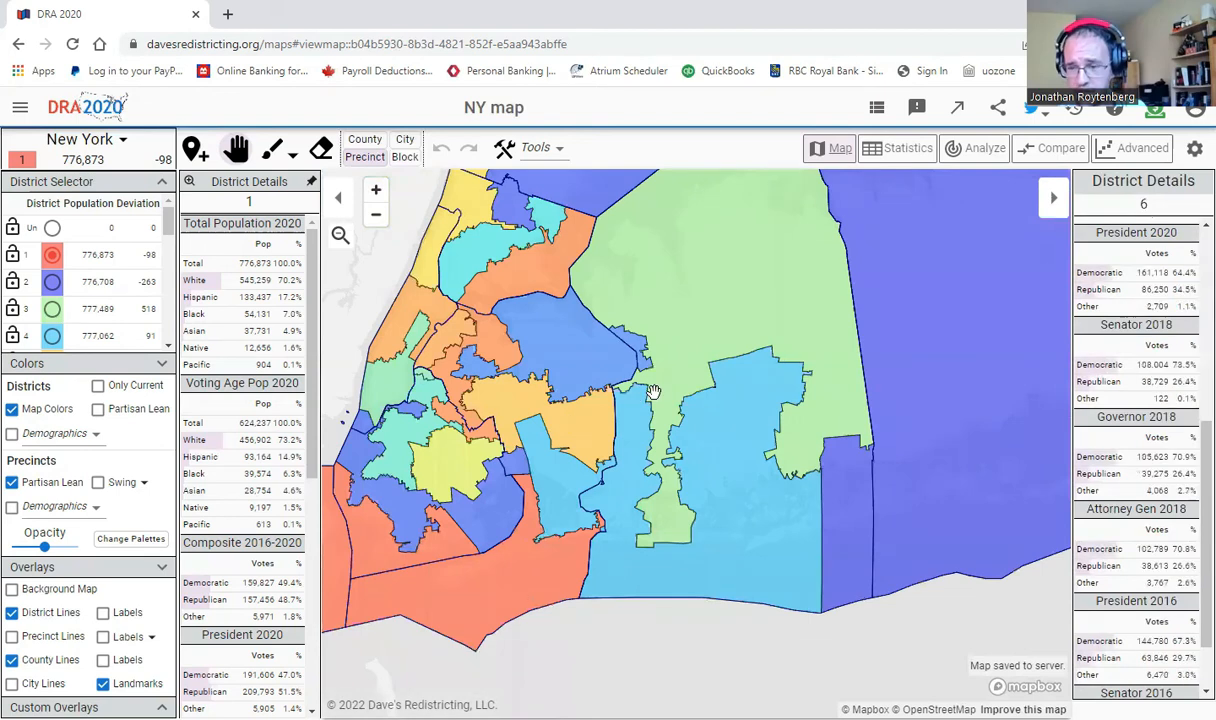
pyautogui.moveTo(662, 370); pyautogui.dragTo(787, 315)
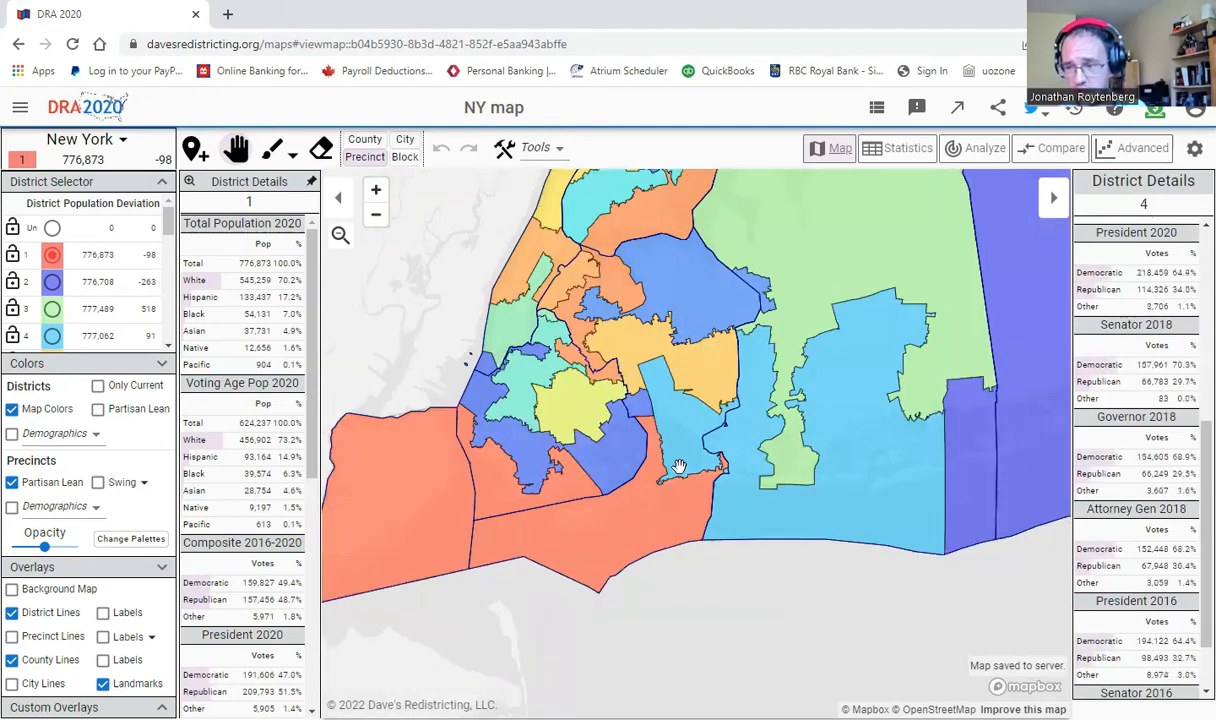
pyautogui.moveTo(641, 462); pyautogui.dragTo(734, 455)
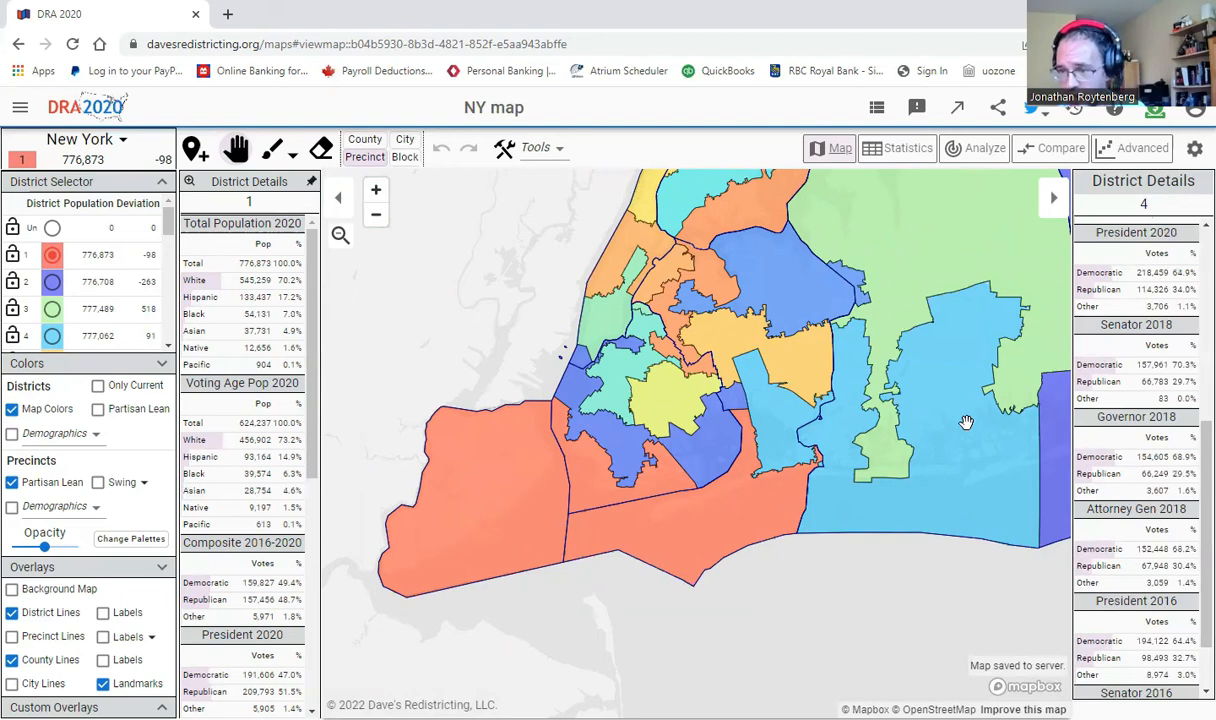
pyautogui.moveTo(880, 434); pyautogui.dragTo(884, 466)
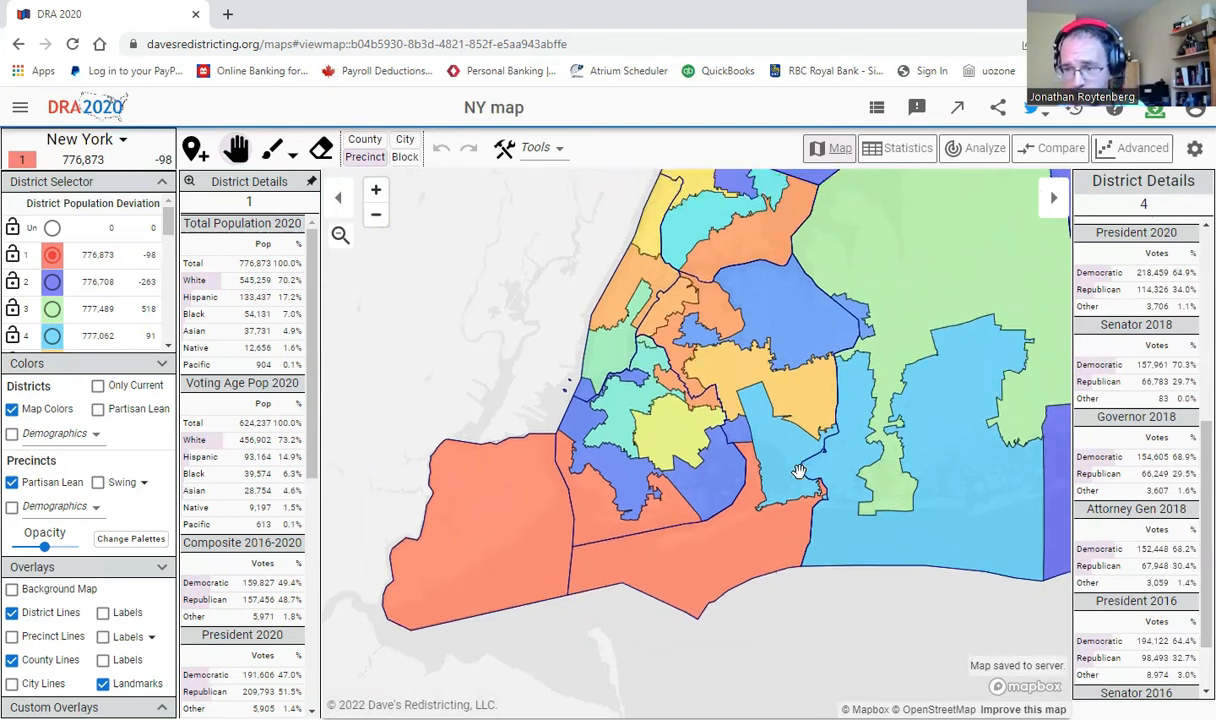
pyautogui.moveTo(796, 460); pyautogui.dragTo(806, 486)
# - Return to the pan tool and examine the election results of New York City districts 7, 8 and 11
pyautogui.press('space')
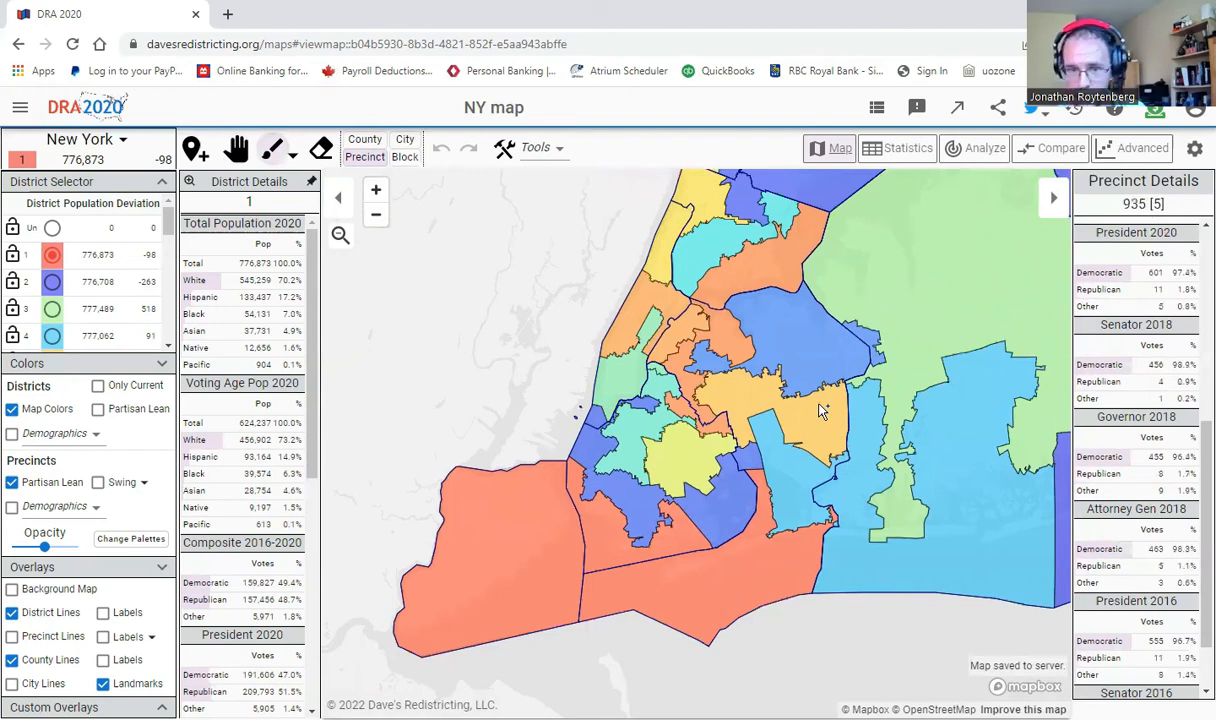
pyautogui.click(237, 150)
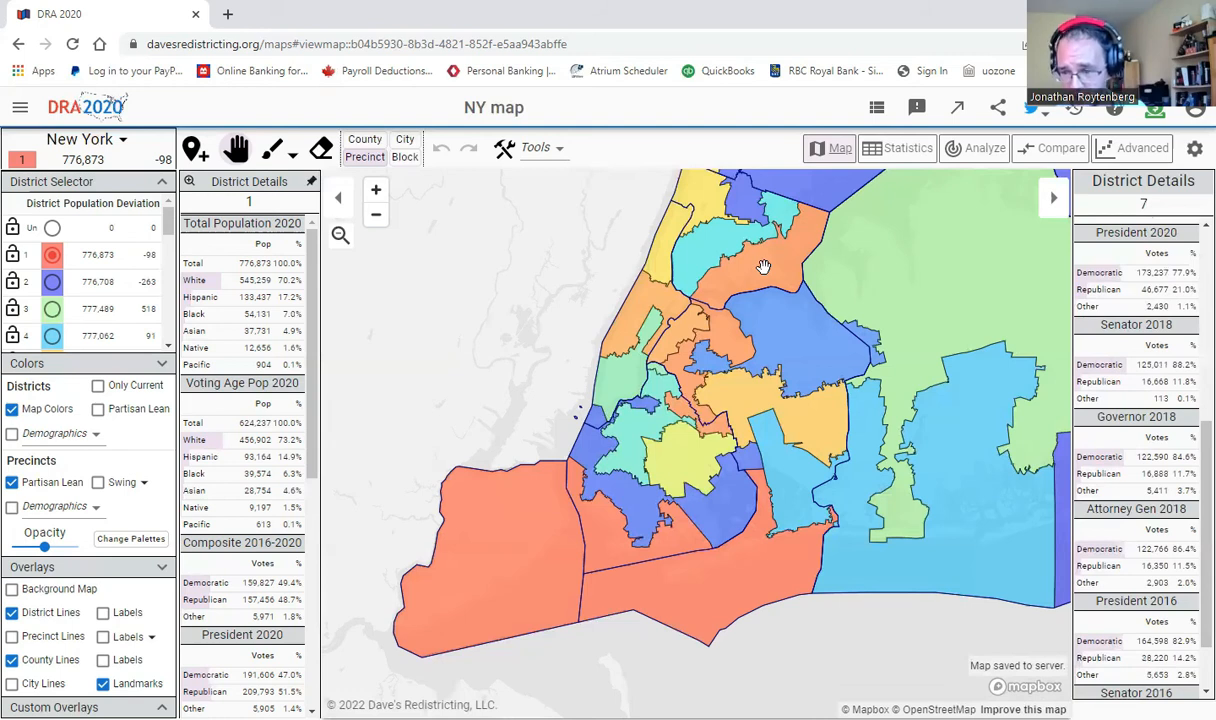
pyautogui.click(635, 434)
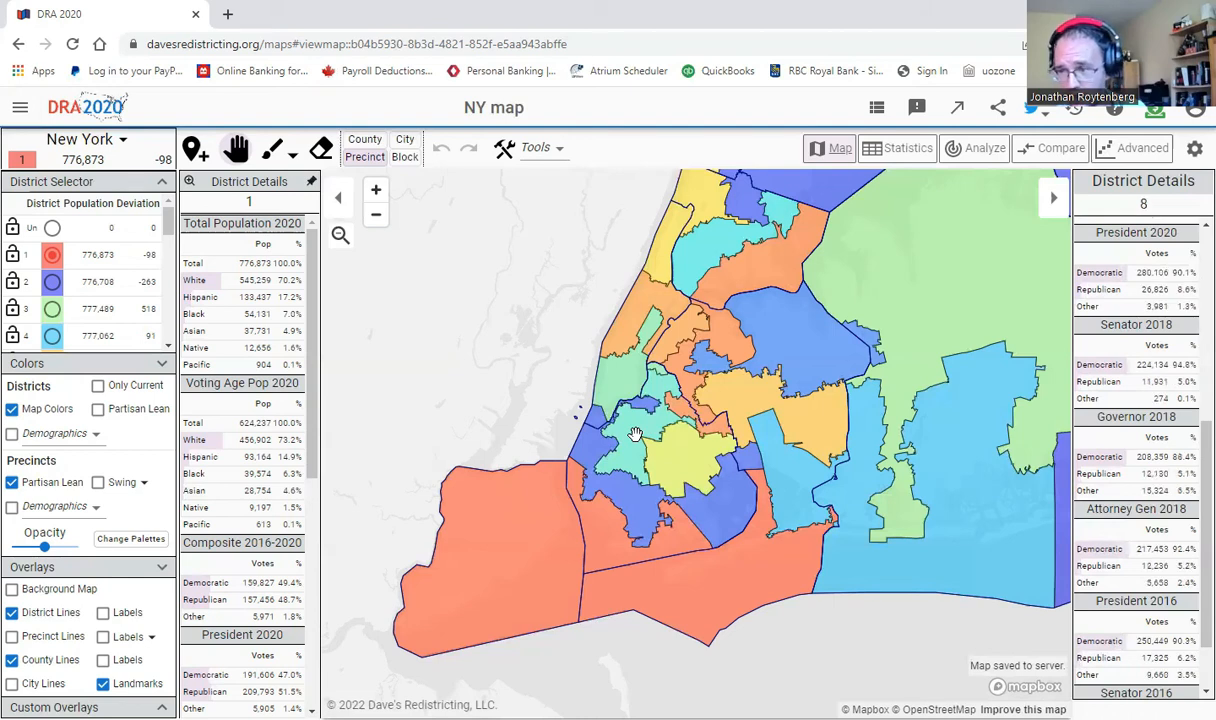
pyautogui.click(684, 464)
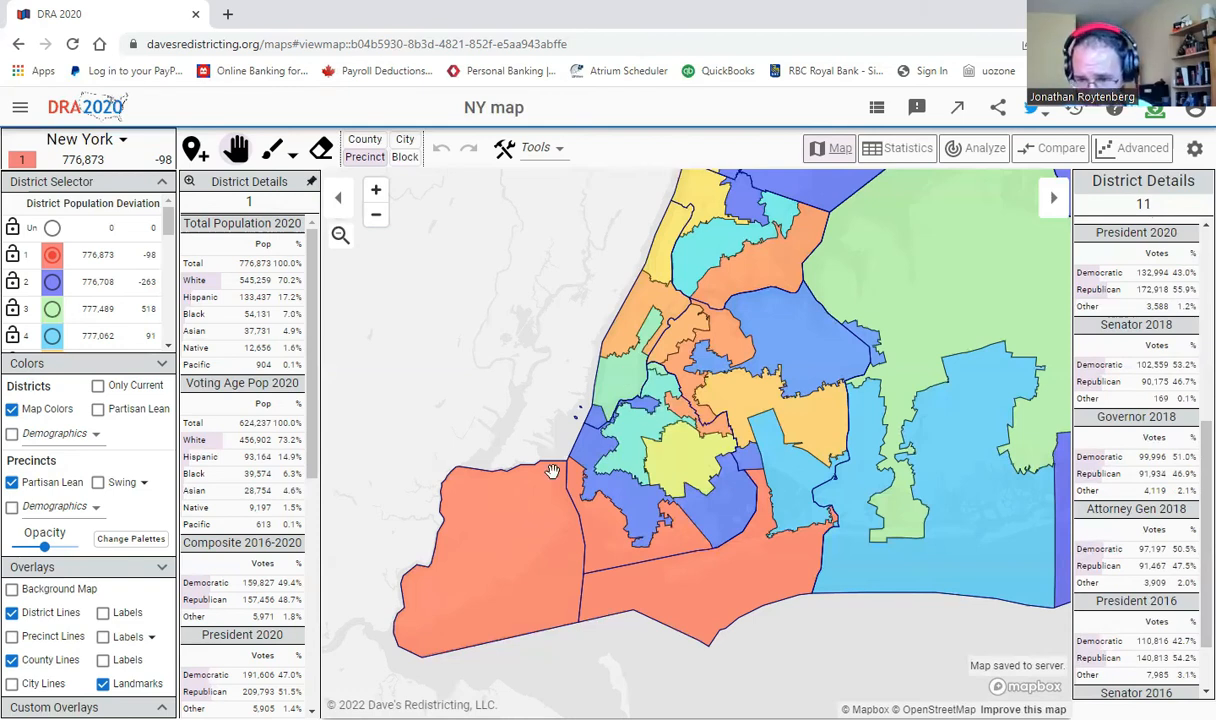
# - Examine the election results of New York districts 13, 15 and 16 from northern Manhattan and the Bronx up to Westchester
pyautogui.moveTo(612, 381); pyautogui.dragTo(538, 475)
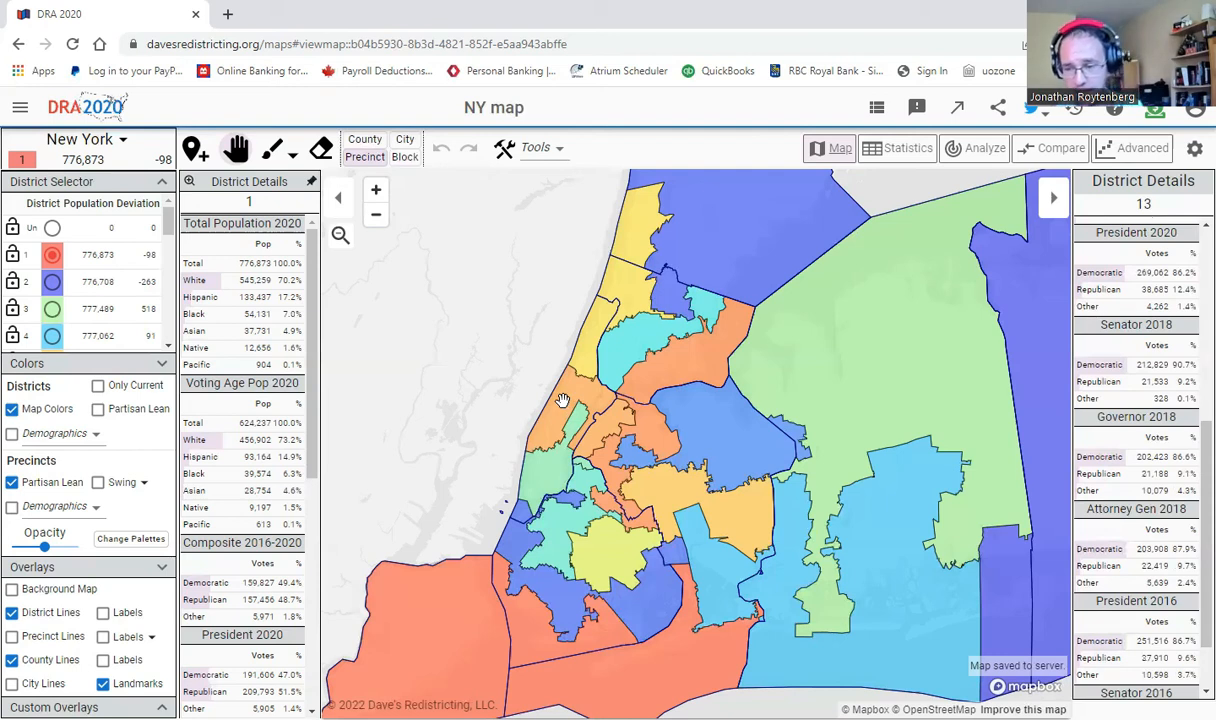
pyautogui.moveTo(563, 400); pyautogui.dragTo(546, 444)
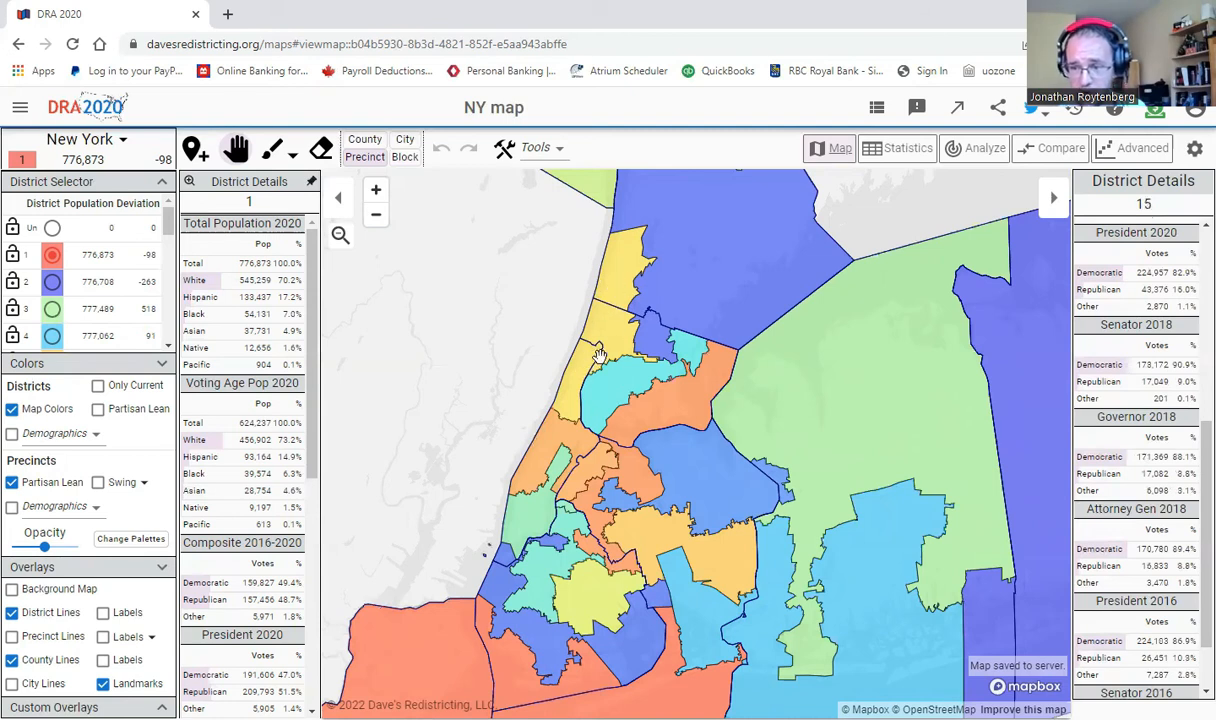
pyautogui.moveTo(588, 385); pyautogui.dragTo(578, 408)
pyautogui.moveTo(718, 346); pyautogui.dragTo(697, 402)
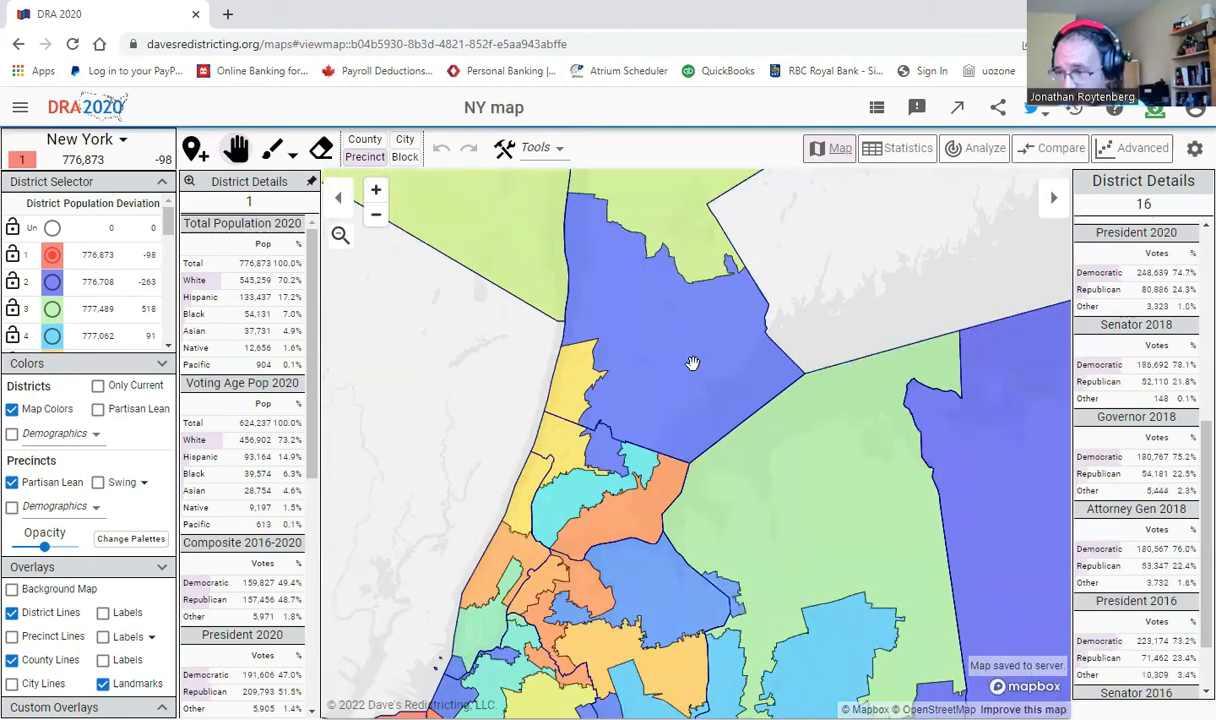
pyautogui.moveTo(622, 464); pyautogui.dragTo(603, 494)
pyautogui.moveTo(642, 395); pyautogui.dragTo(659, 503)
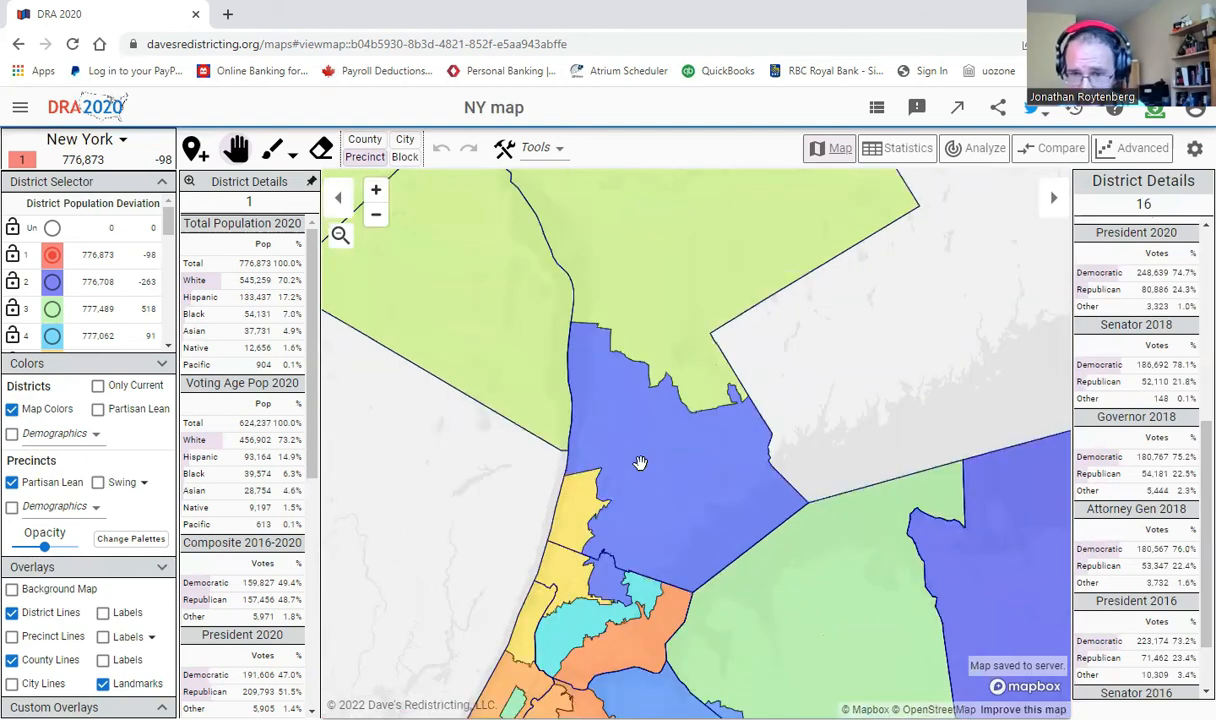